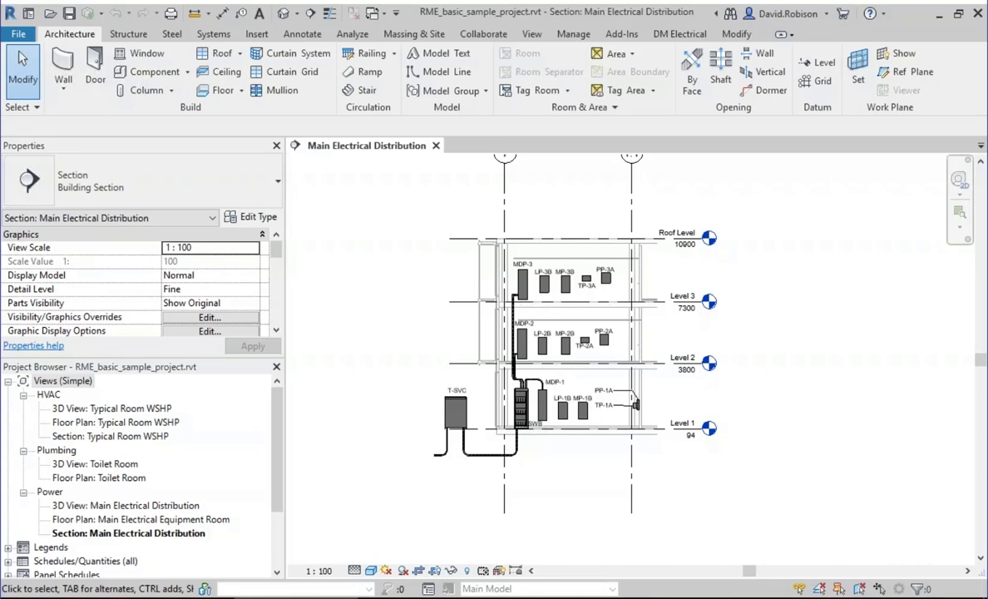
# Step: Select transformer TP-2A on Level 2 of the section, with the DM Electrical tab showing
pyautogui.click(678, 34)
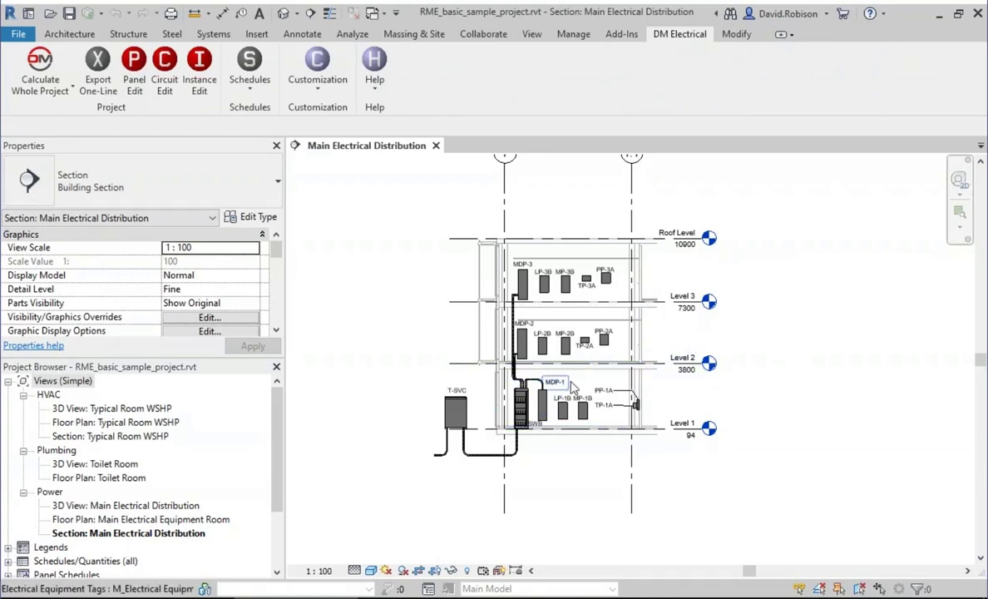
pyautogui.scroll(3, 571, 388)
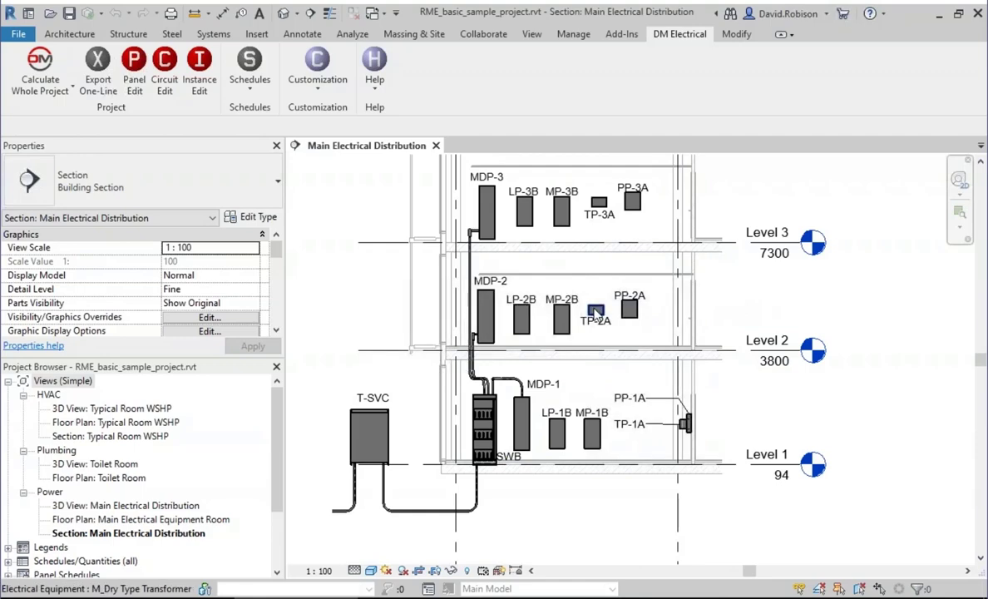
pyautogui.click(596, 313)
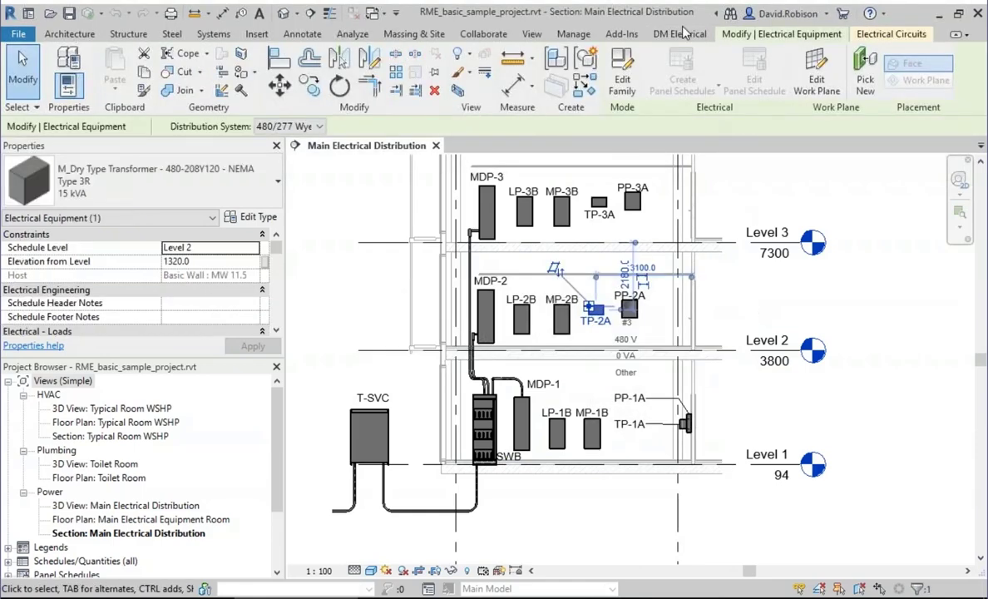
pyautogui.click(682, 37)
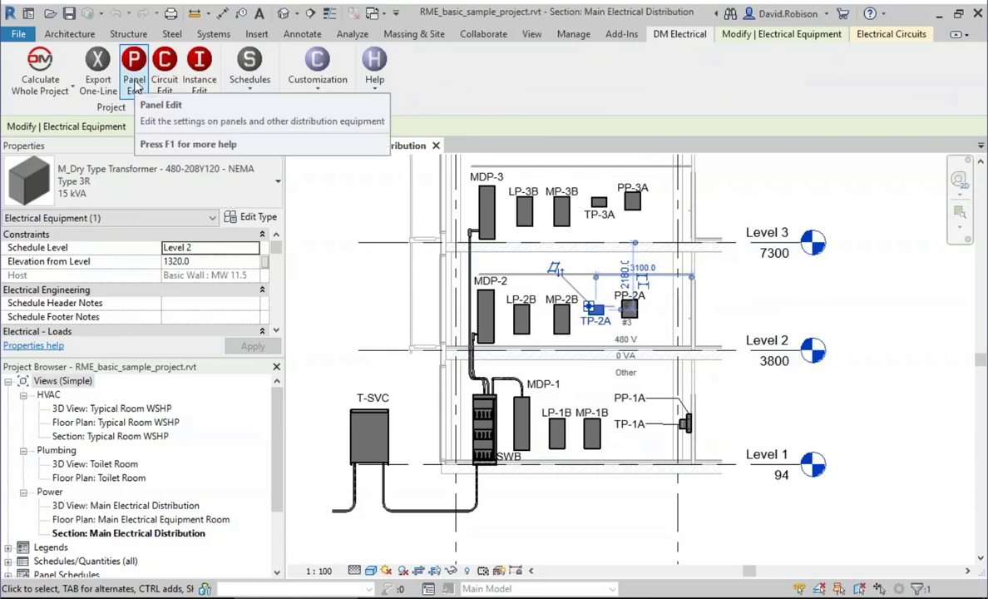
# Step: In TP-2A's Panel Edit, change the Transformer kVA from 100 to 50
pyautogui.click(134, 87)
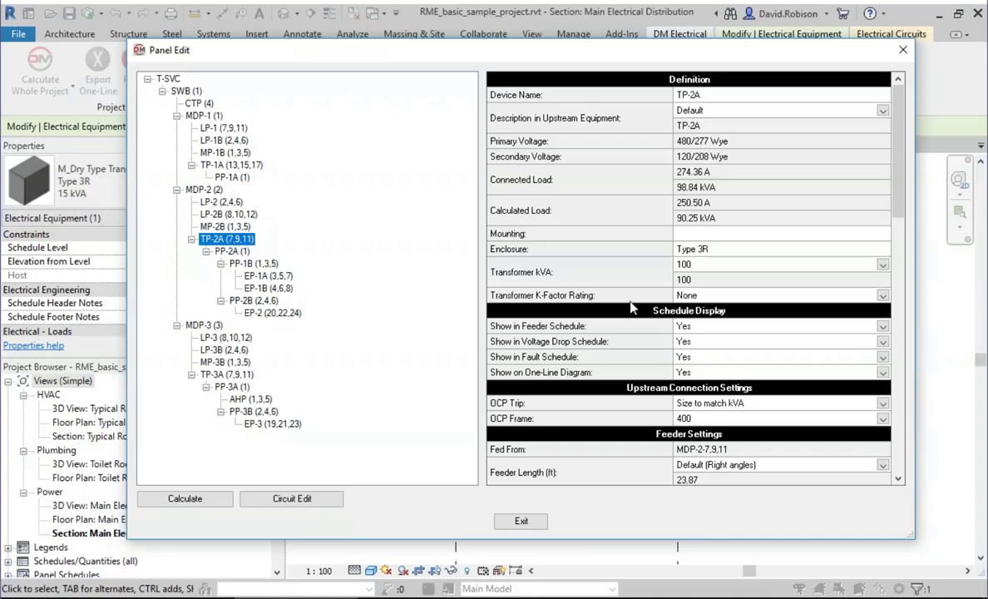
pyautogui.click(597, 274)
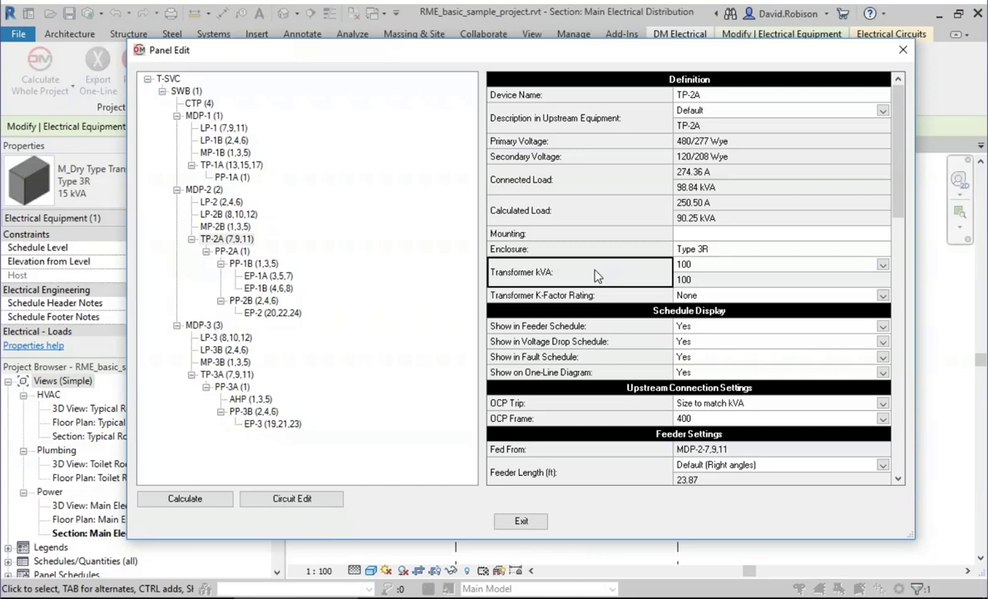
pyautogui.click(840, 266)
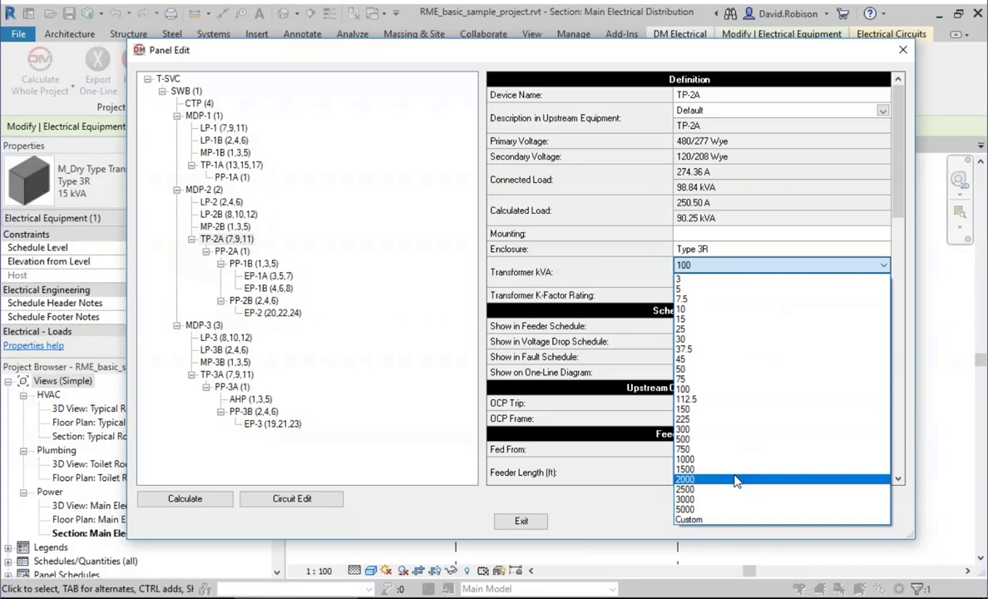
pyautogui.click(695, 520)
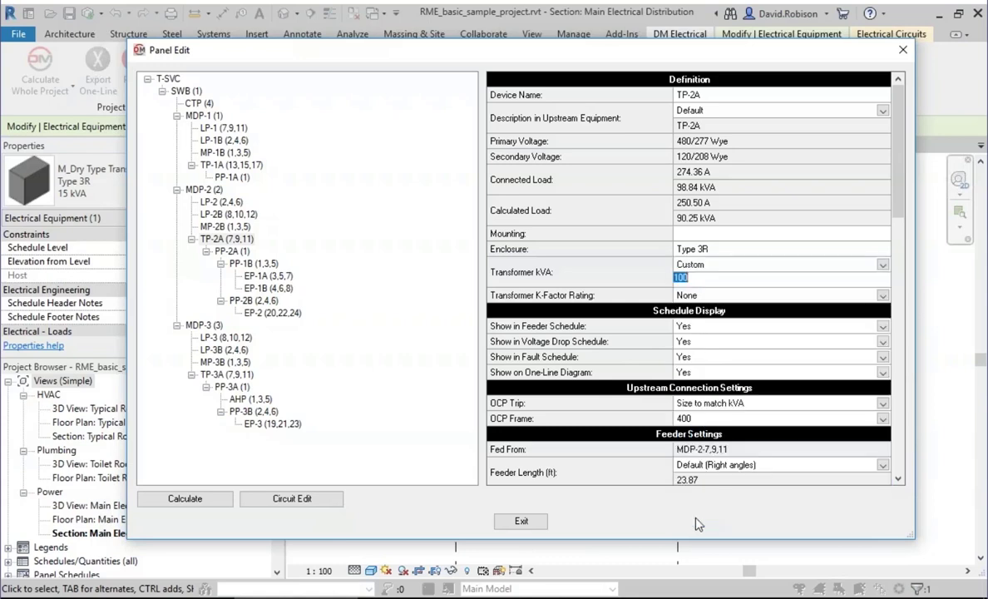
pyautogui.write('1.5')
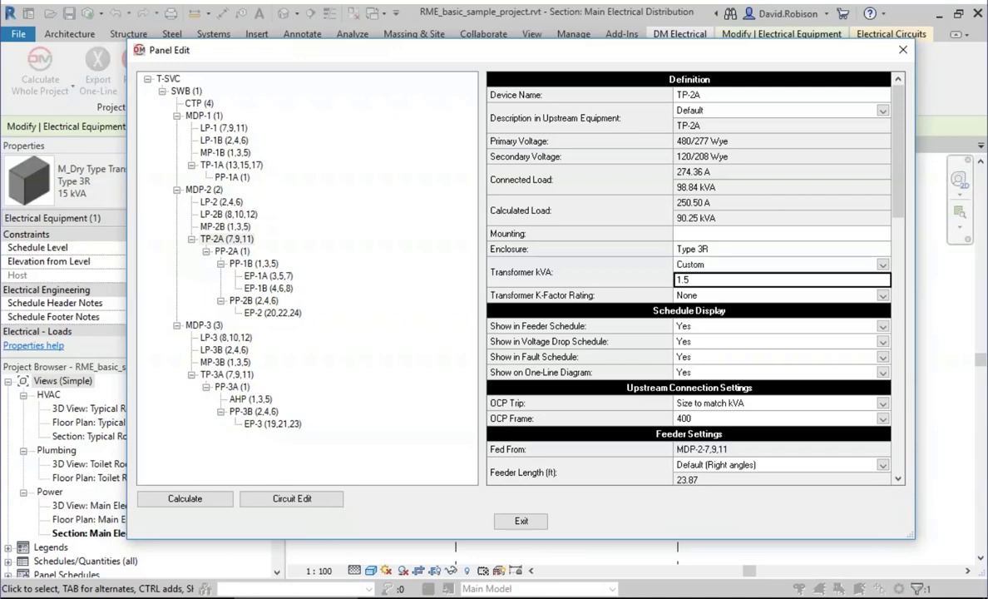
pyautogui.click(832, 264)
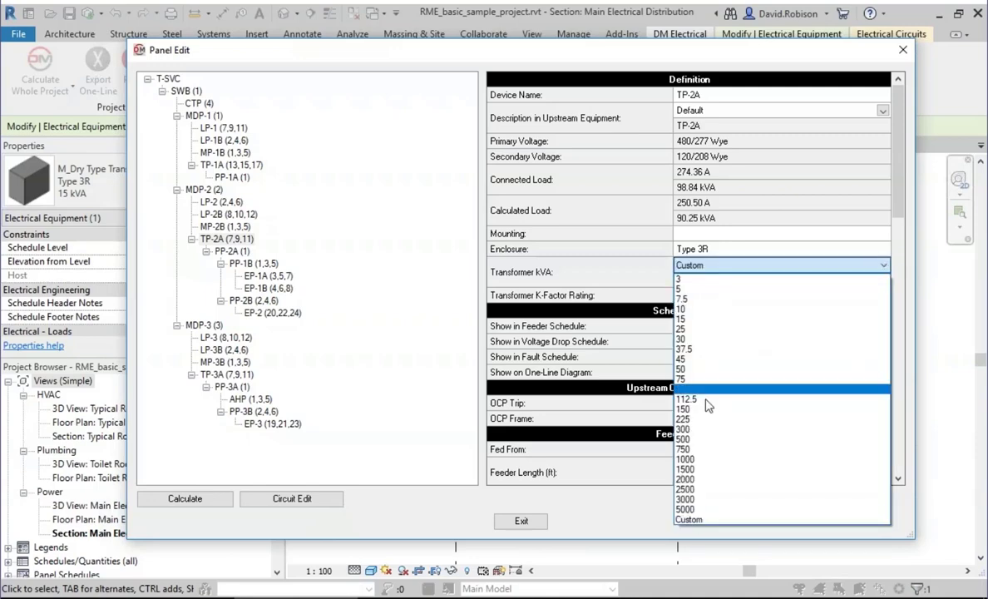
pyautogui.click(690, 368)
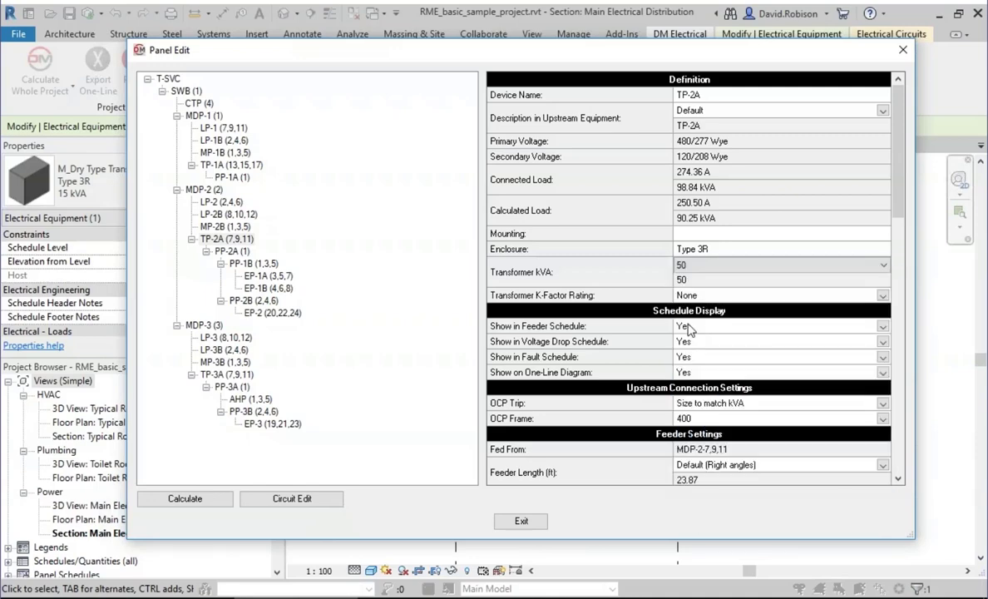
# Step: Set TP-2A's Transformer K-Factor Rating to K-13 and exit Panel Edit
pyautogui.click(628, 295)
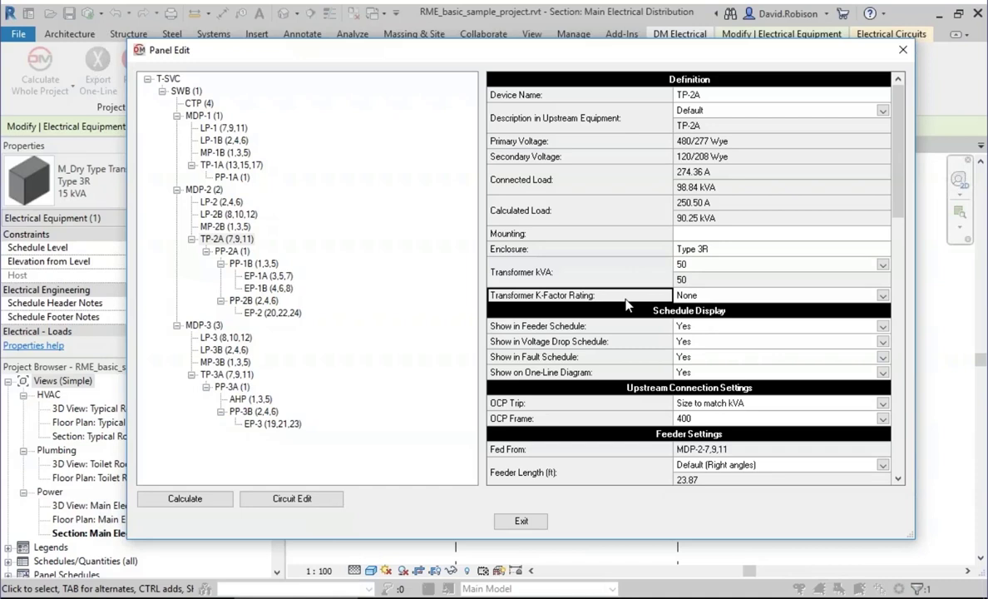
pyautogui.click(745, 297)
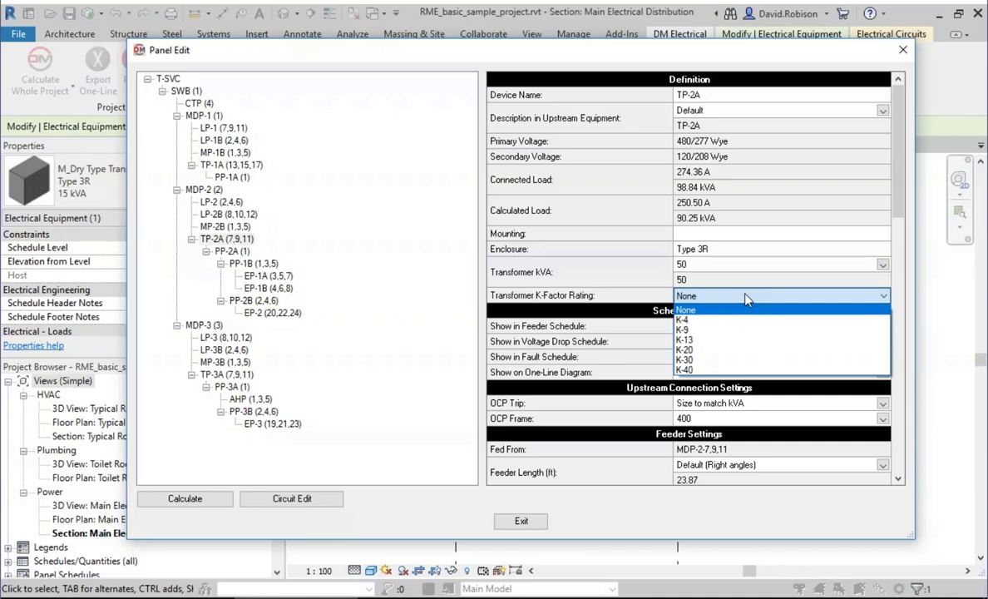
pyautogui.click(712, 341)
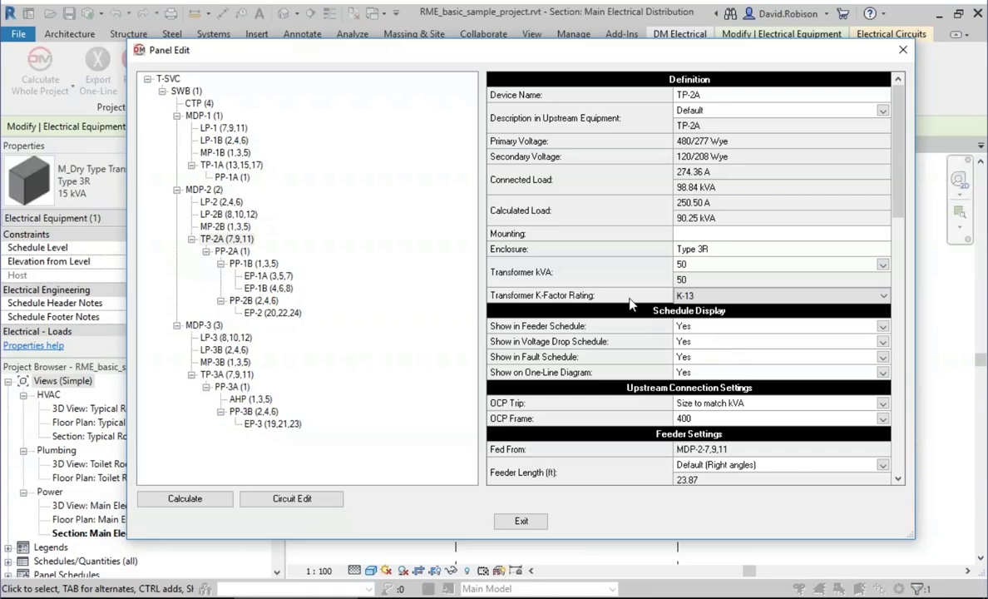
pyautogui.click(587, 282)
pyautogui.click(515, 521)
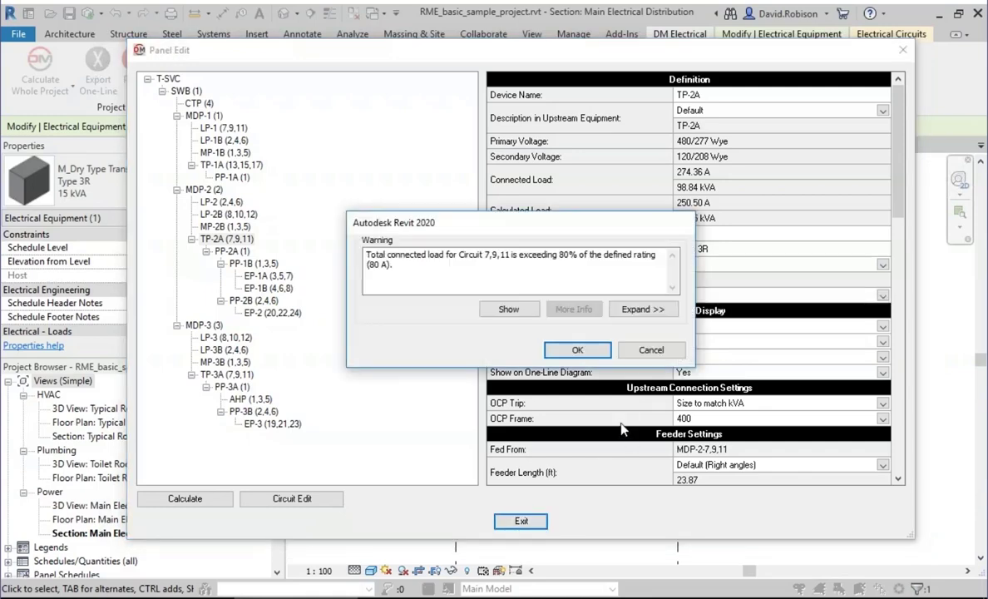
# Step: Dismiss the circuit 7,9,11 load warning, reselect TP-2A and scroll down its Properties
pyautogui.click(577, 350)
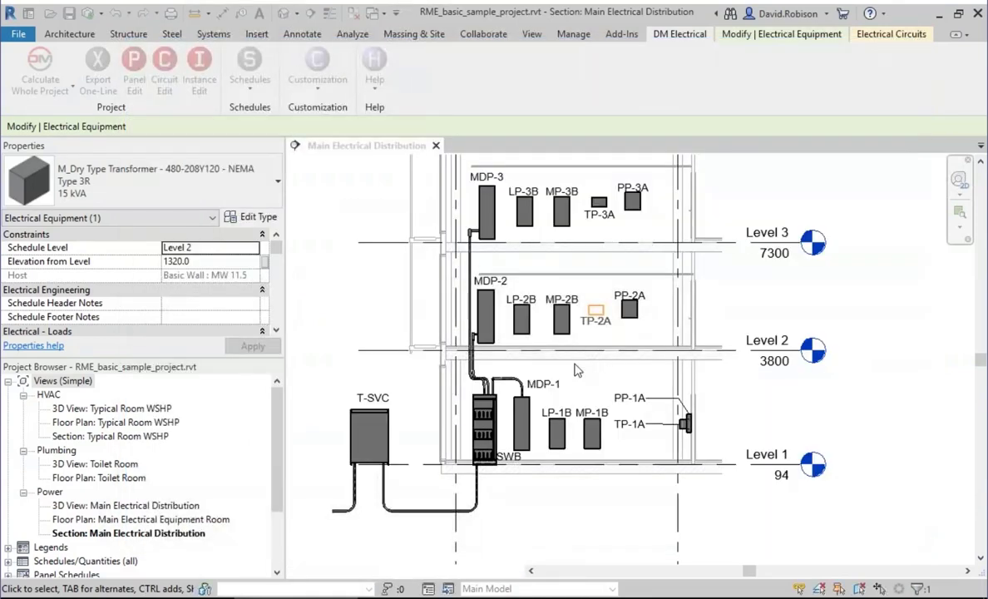
pyautogui.click(596, 312)
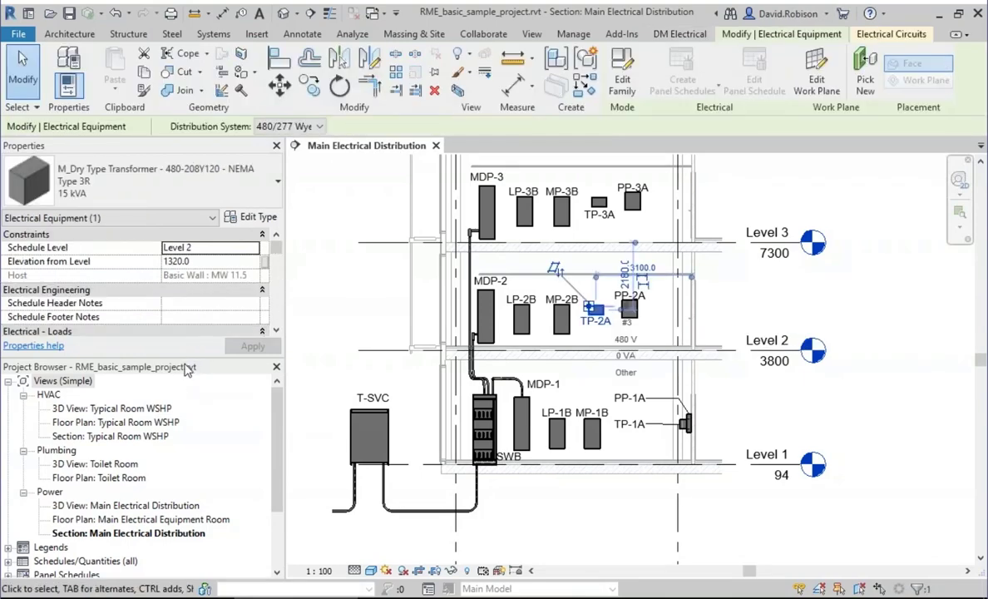
pyautogui.moveTo(188, 361); pyautogui.dragTo(190, 511)
pyautogui.scroll(-5, 274, 390)
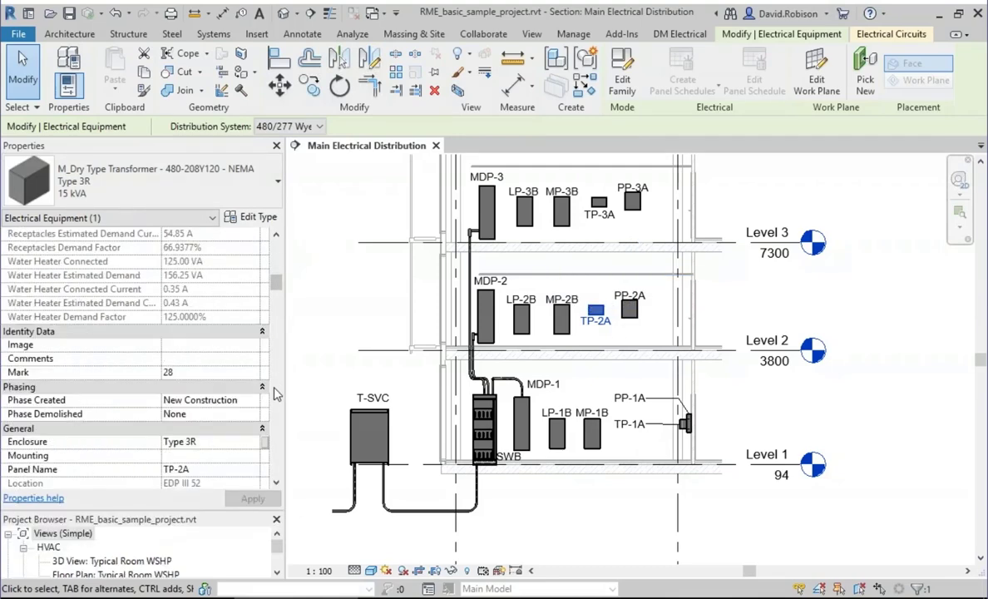
pyautogui.scroll(-5, 277, 394)
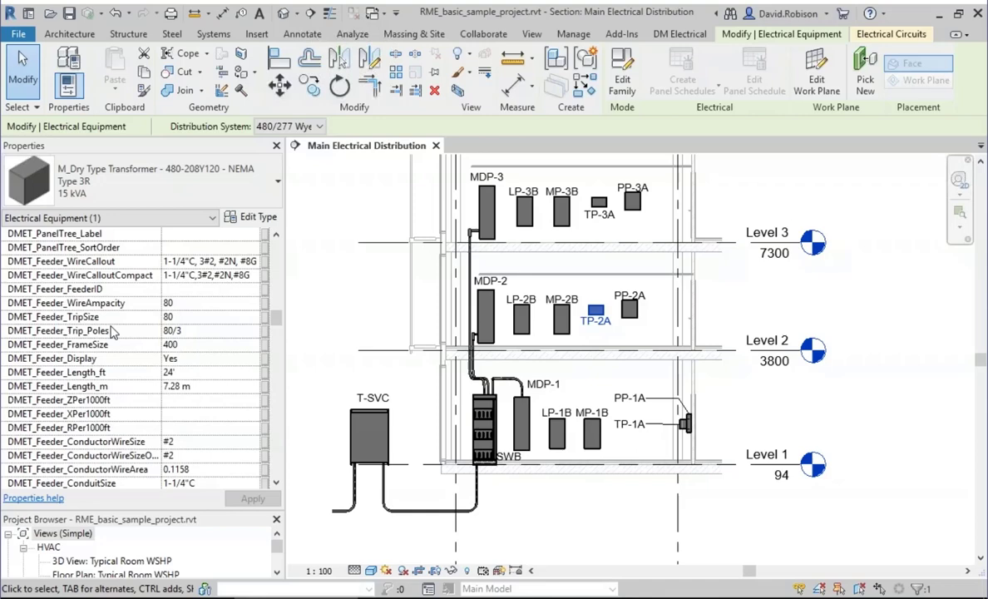
pyautogui.scroll(-5, 112, 357)
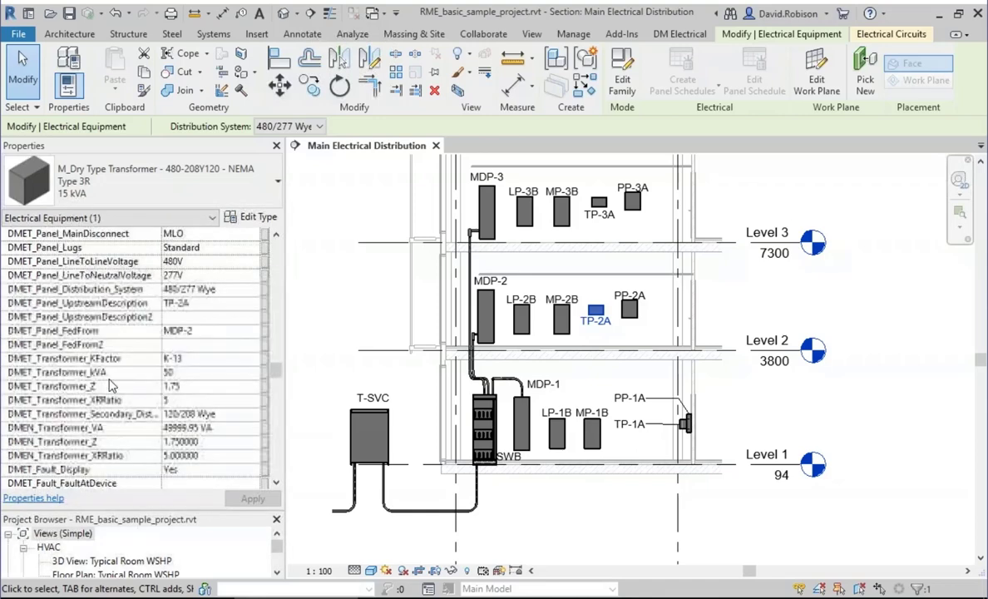
pyautogui.scroll(-3, 113, 385)
# Step: Confirm Properties show K-13 and 50 kVA, then reopen TP-2A's Panel Edit
pyautogui.click(183, 274)
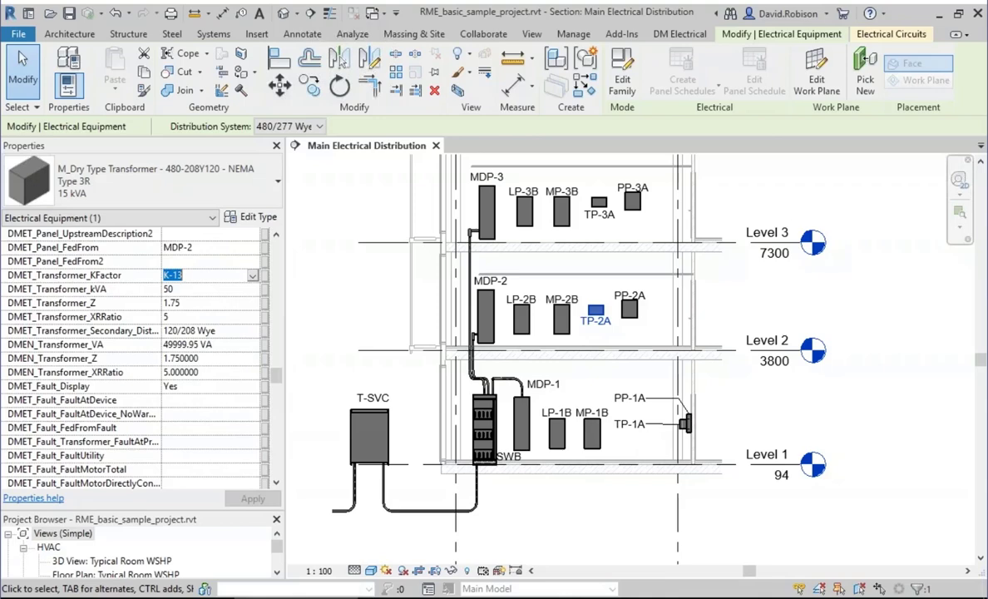
pyautogui.click(183, 288)
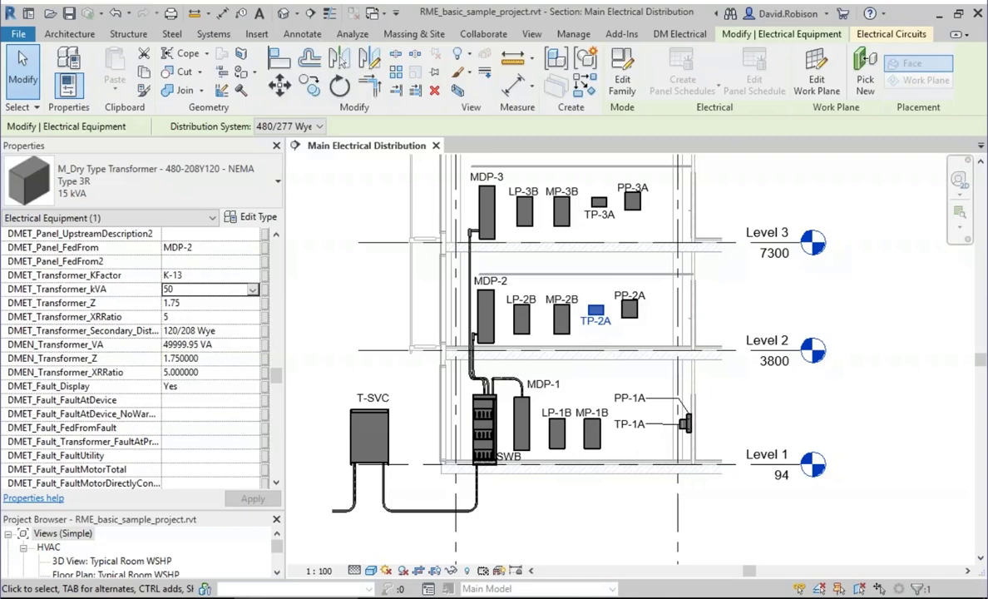
pyautogui.click(680, 33)
pyautogui.click(146, 66)
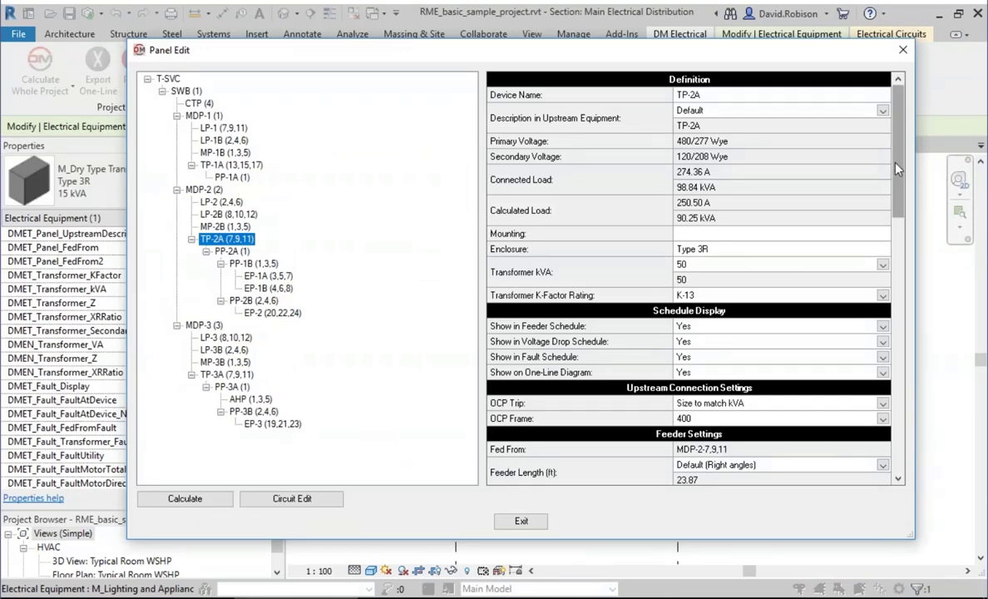
# Step: Keep TP-2A's Transformer Impedance % at Calculated (1.75%), with X/R ratio Calculated at 5
pyautogui.moveTo(896, 169); pyautogui.dragTo(912, 365)
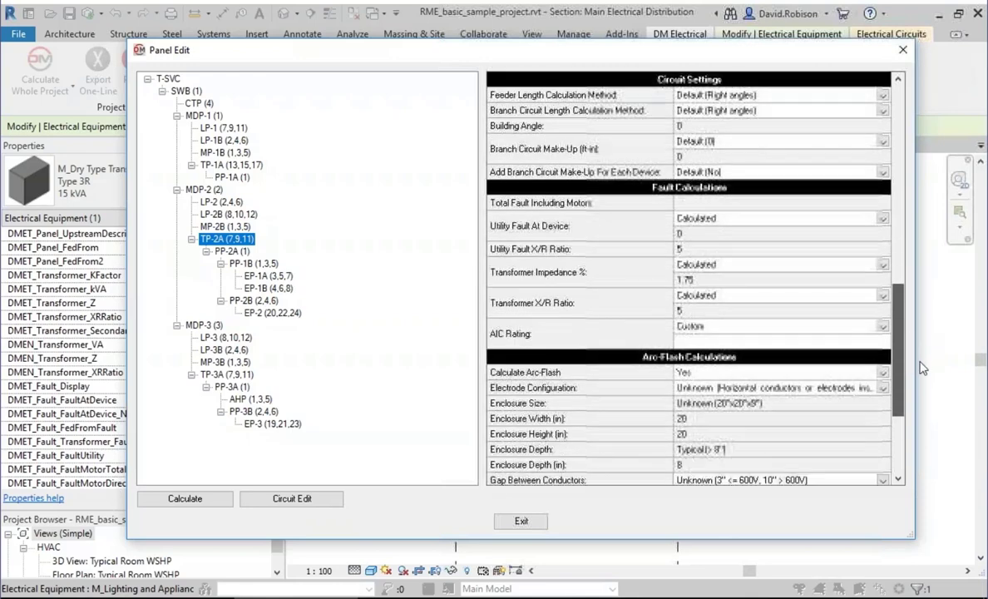
pyautogui.click(632, 281)
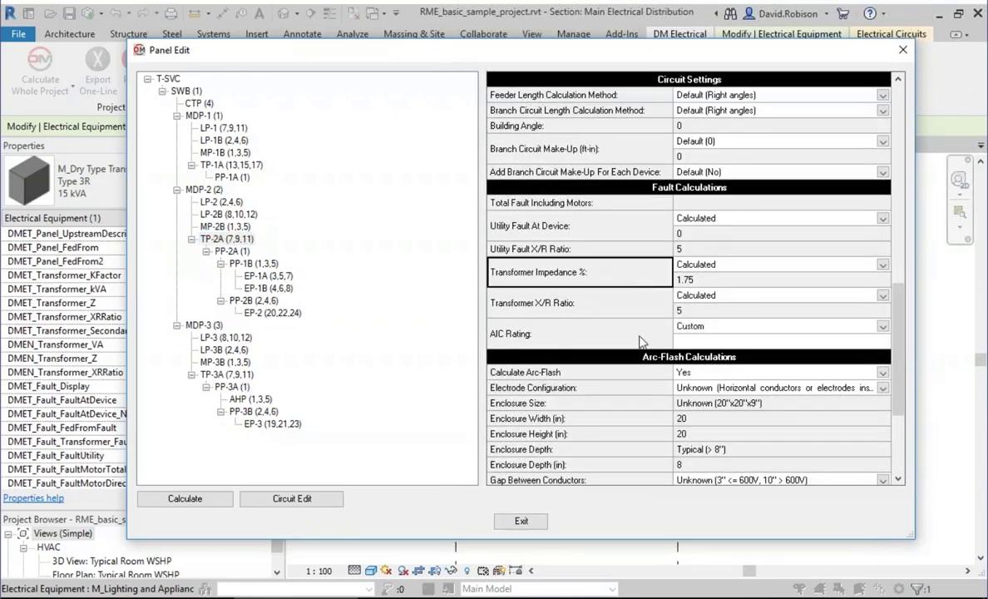
pyautogui.press('Down')
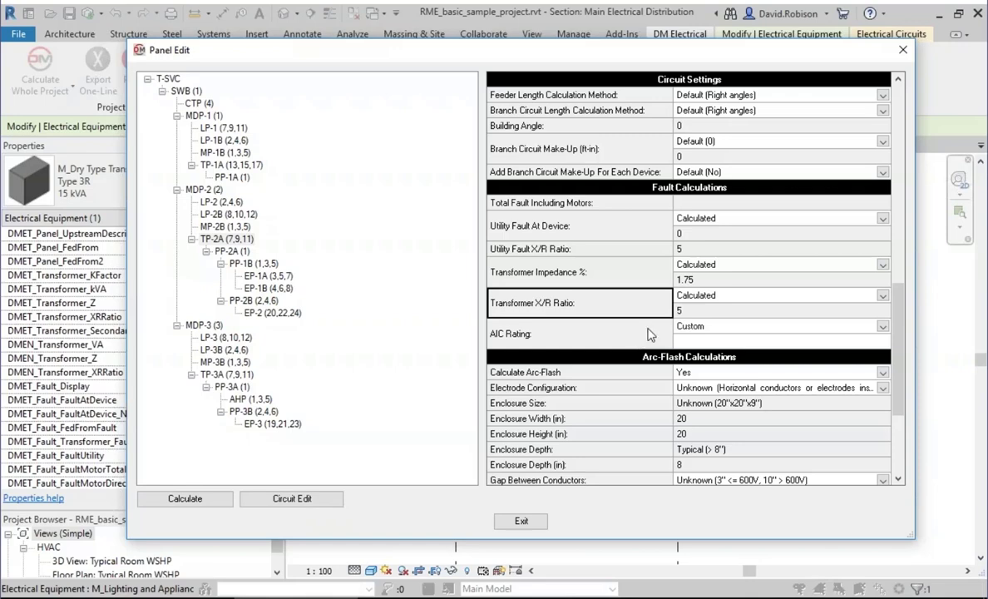
pyautogui.click(598, 273)
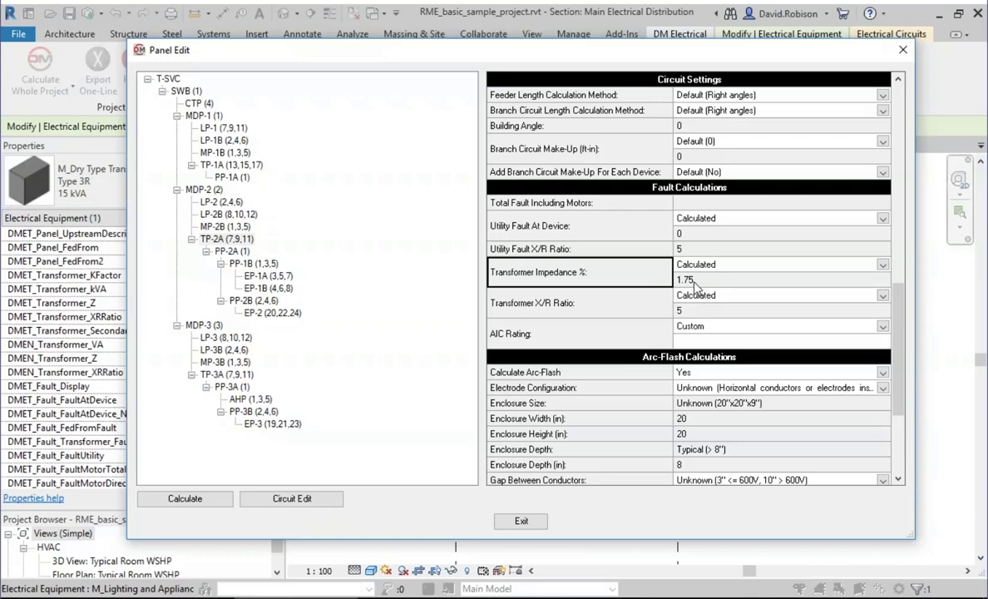
pyautogui.click(699, 264)
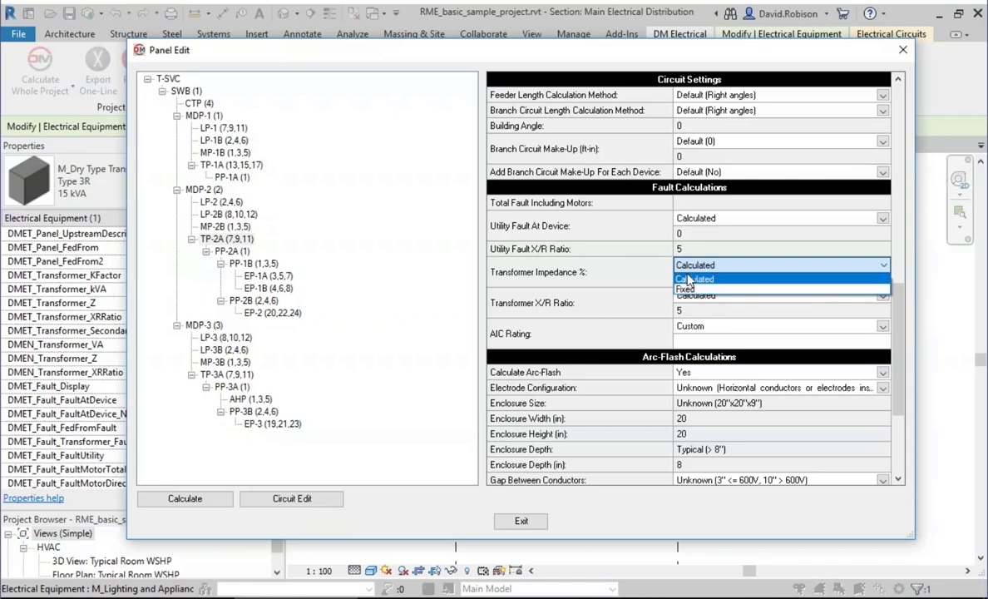
pyautogui.click(687, 280)
pyautogui.click(573, 306)
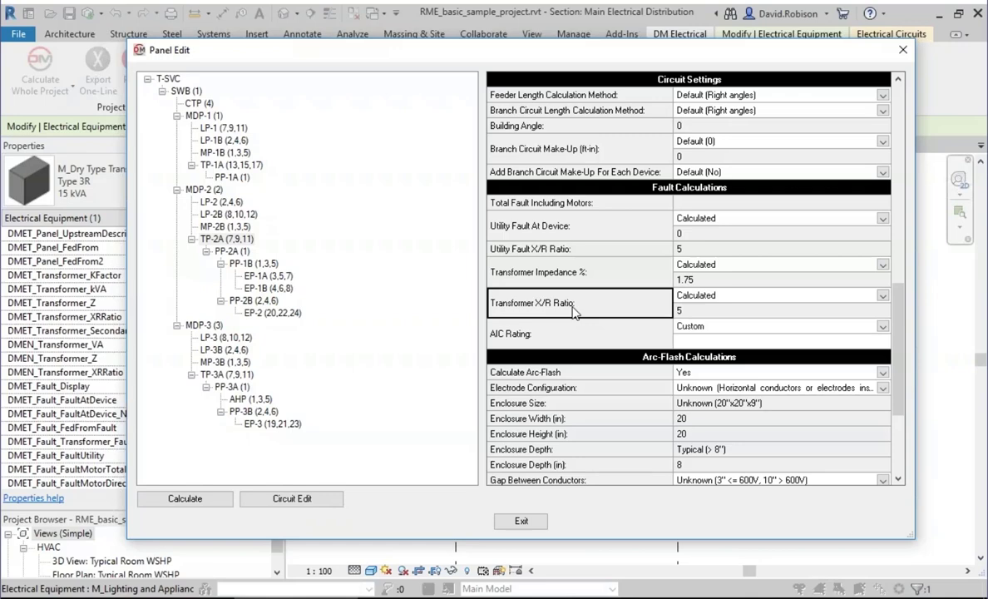
pyautogui.click(521, 520)
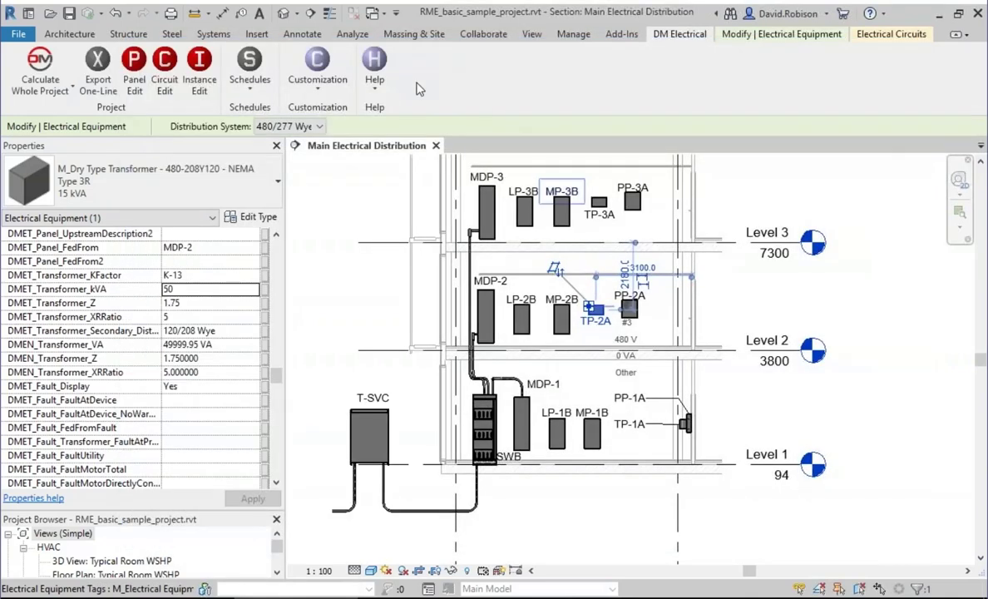
pyautogui.click(375, 75)
pyautogui.click(374, 109)
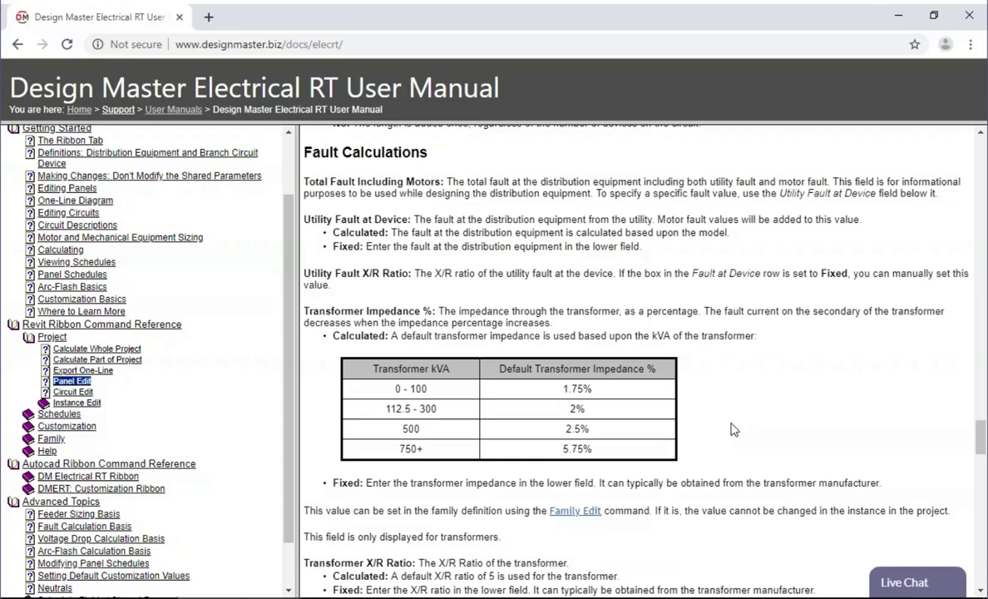
pyautogui.hotkey('alt', 'Tab')
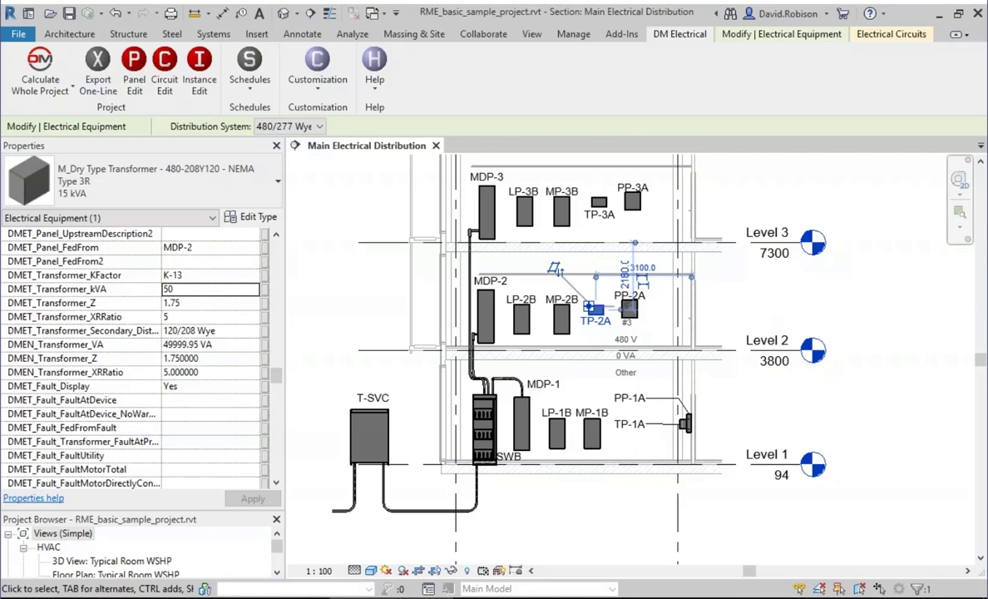
# Step: Open the dry-type transformer family in the Family Editor and bring up Design Master Family Edit
pyautogui.click(750, 35)
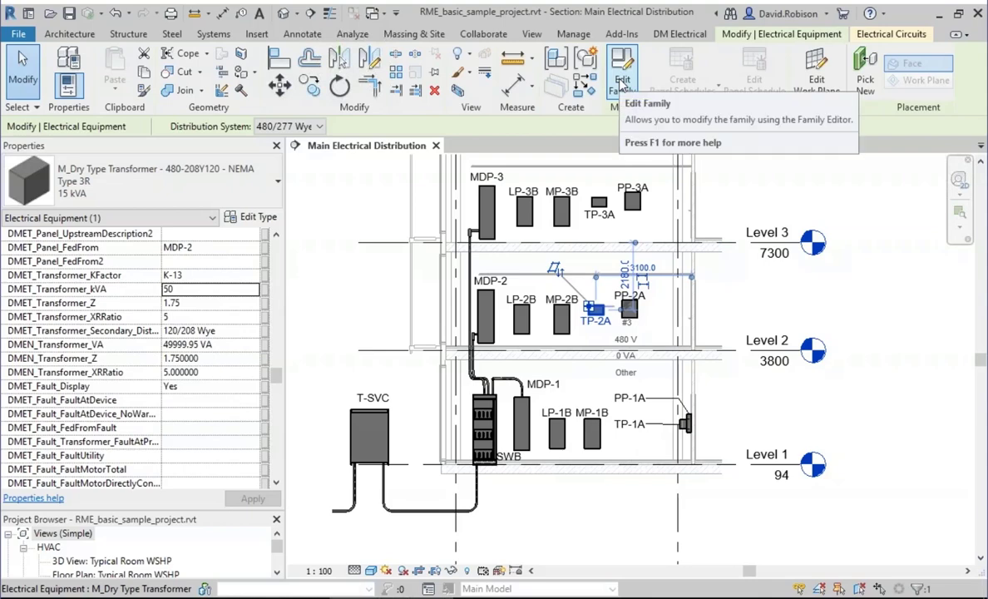
pyautogui.click(622, 84)
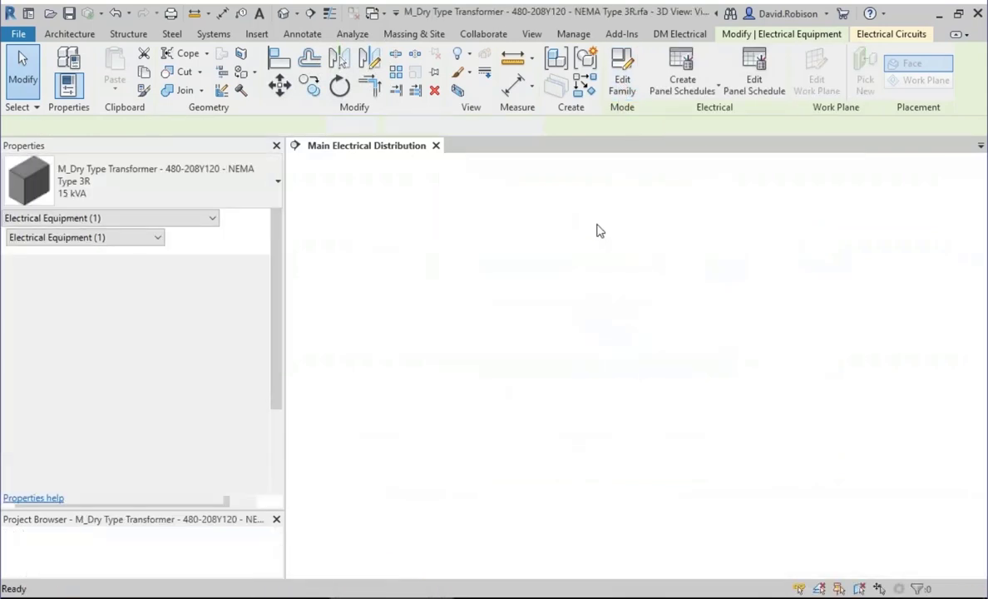
pyautogui.click(336, 35)
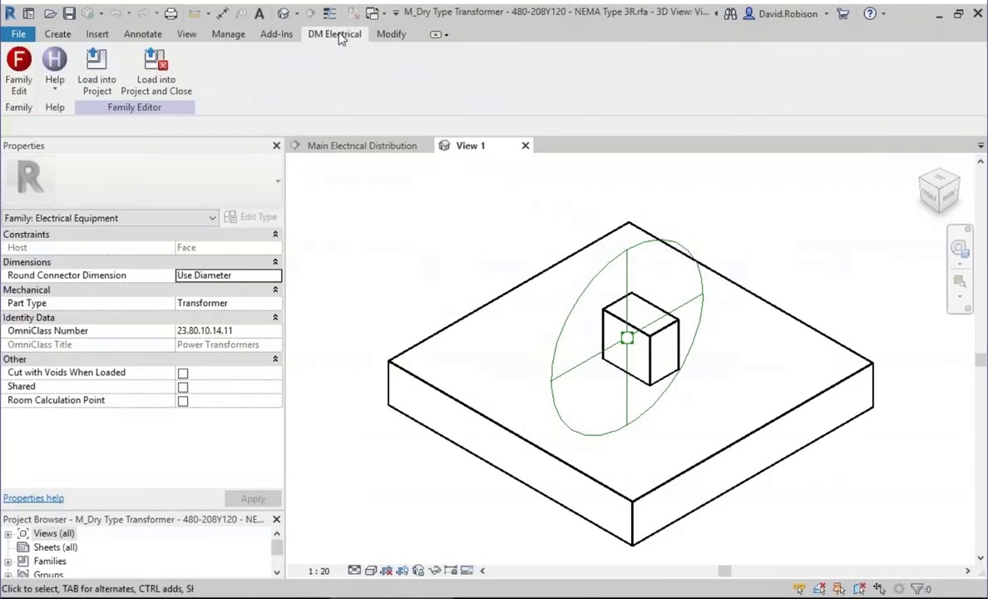
pyautogui.click(20, 66)
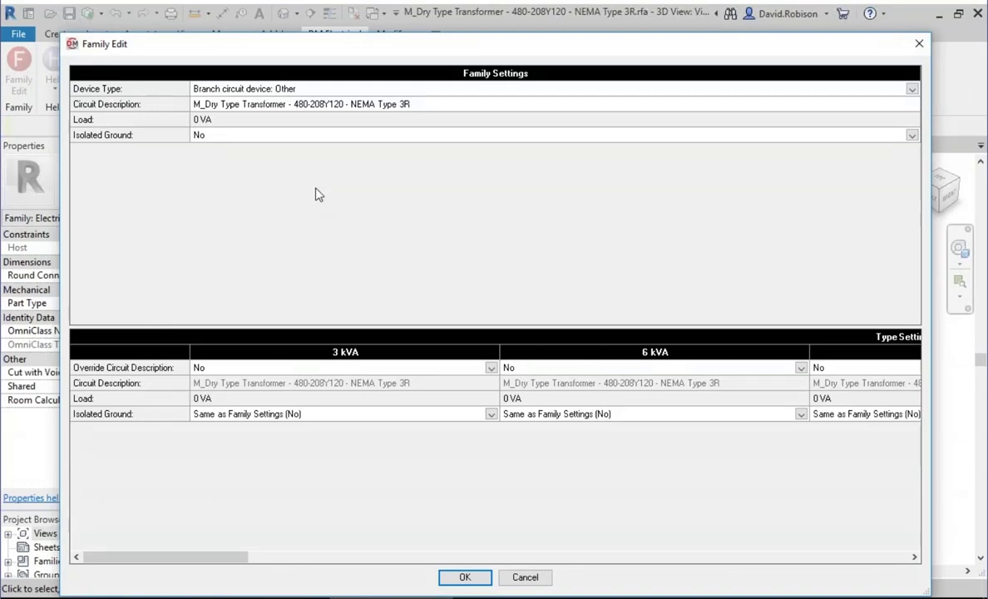
pyautogui.click(275, 89)
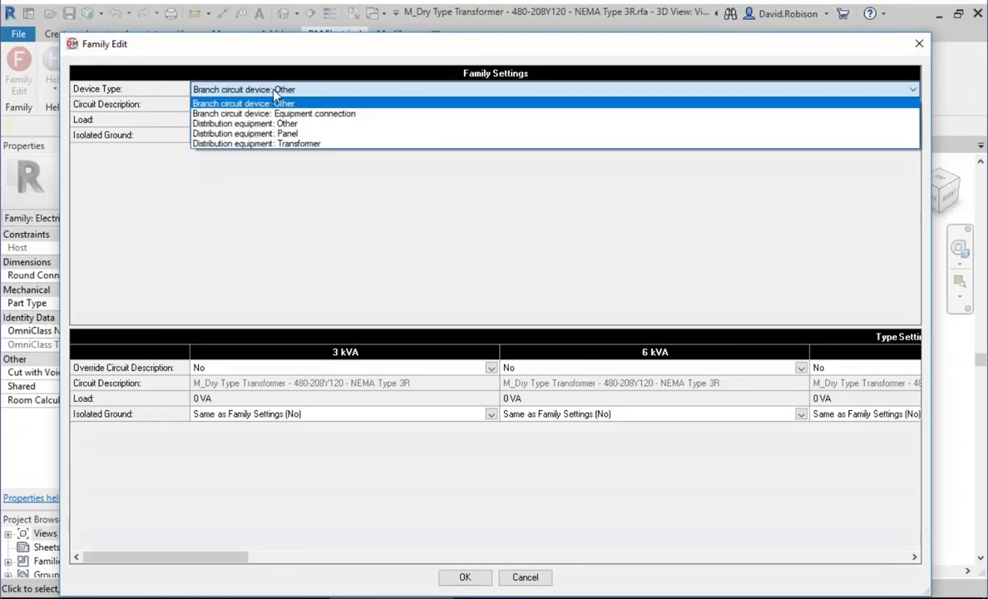
# Step: Set device type to 'Distribution equipment: Transformer' with Upstream Description Prefix TRANSFORMER
pyautogui.click(271, 144)
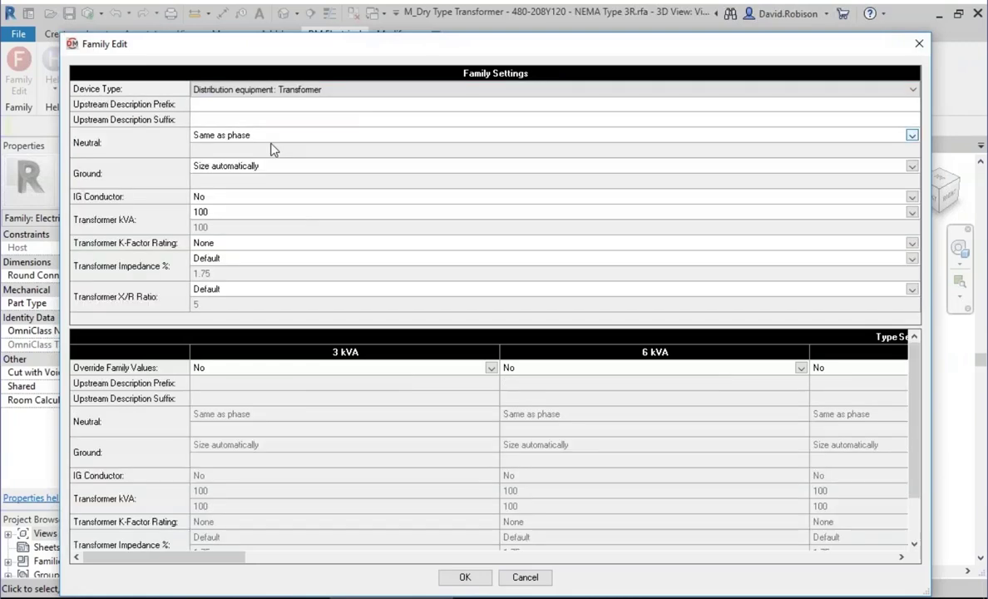
pyautogui.click(168, 147)
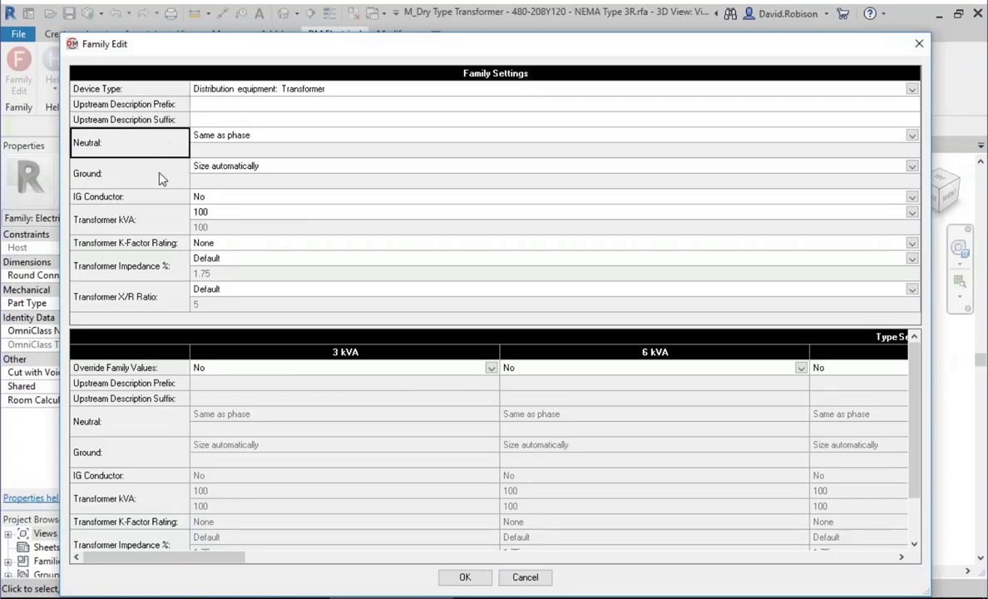
pyautogui.click(149, 107)
pyautogui.click(149, 121)
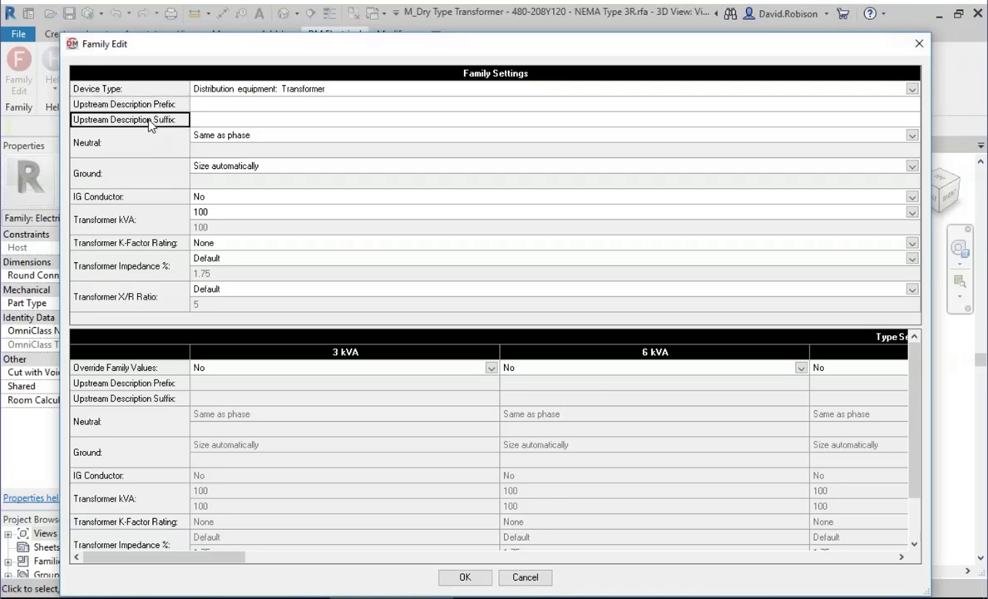
pyautogui.click(218, 108)
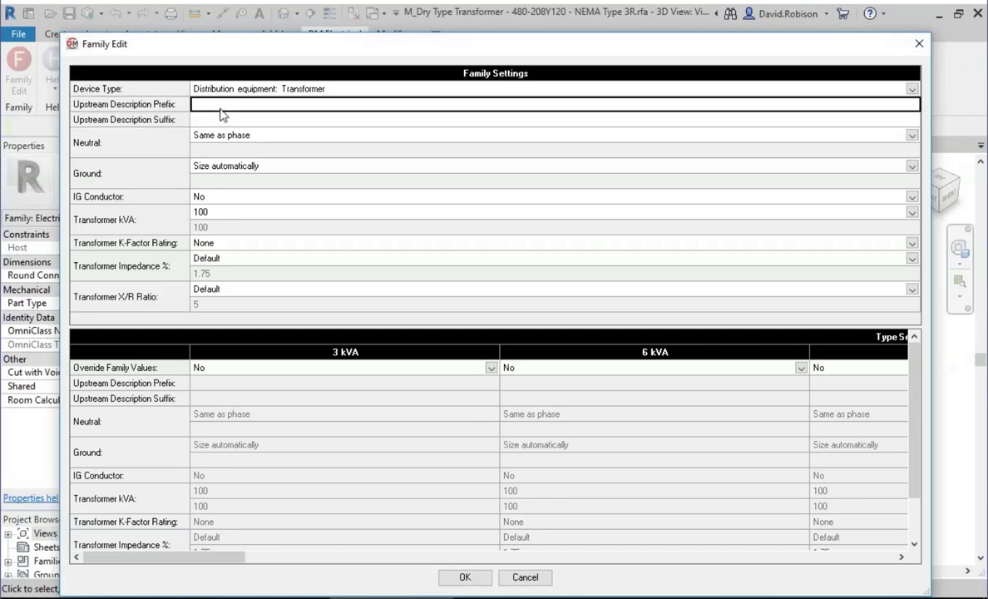
pyautogui.write('TR')
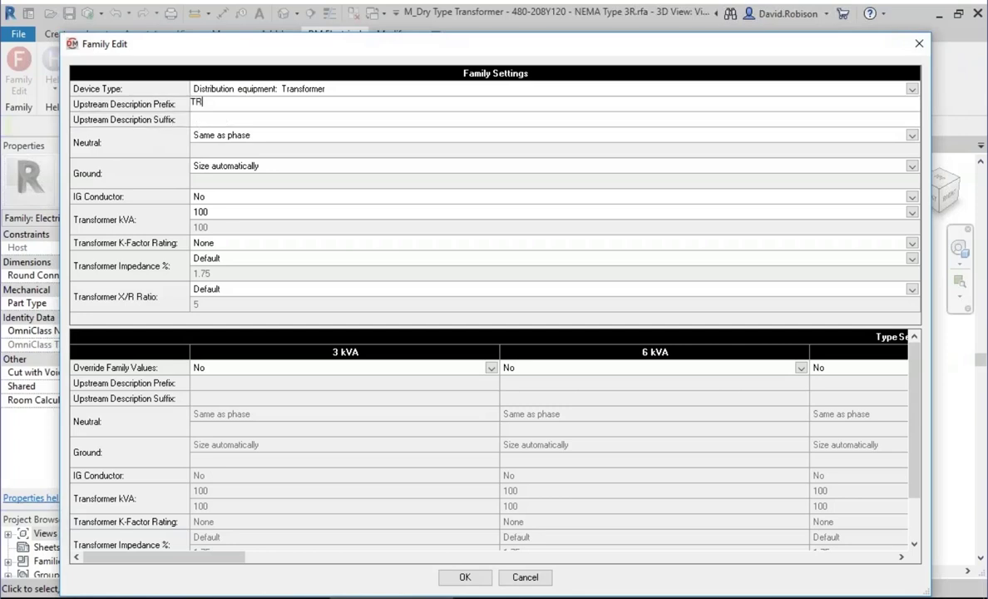
pyautogui.write('ANSFORMER')
pyautogui.press('Return')
# Step: Review the Neutral, IG Conductor and Transformer kVA settings and the type Neutral row
pyautogui.click(165, 146)
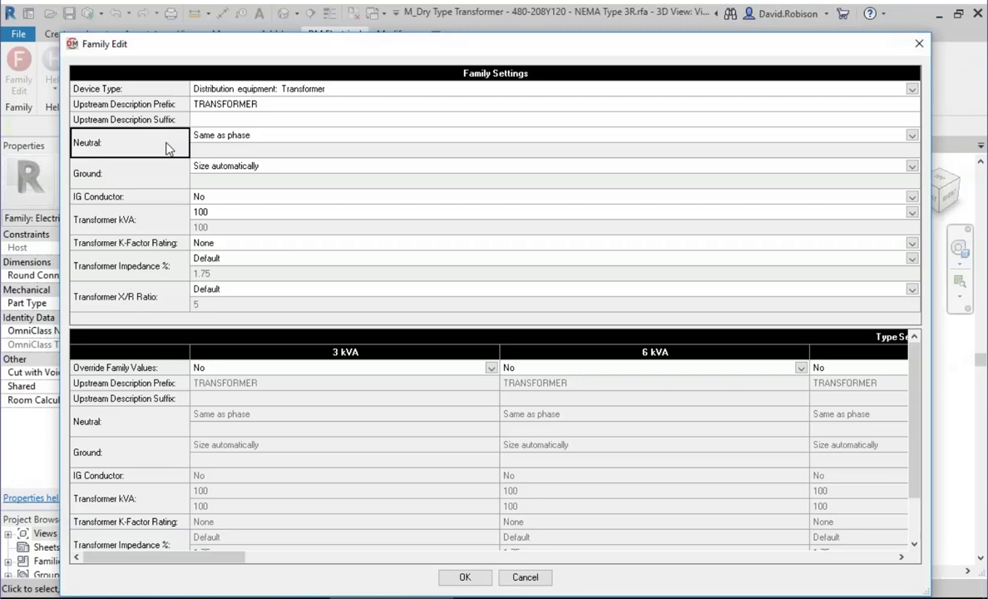
pyautogui.click(163, 200)
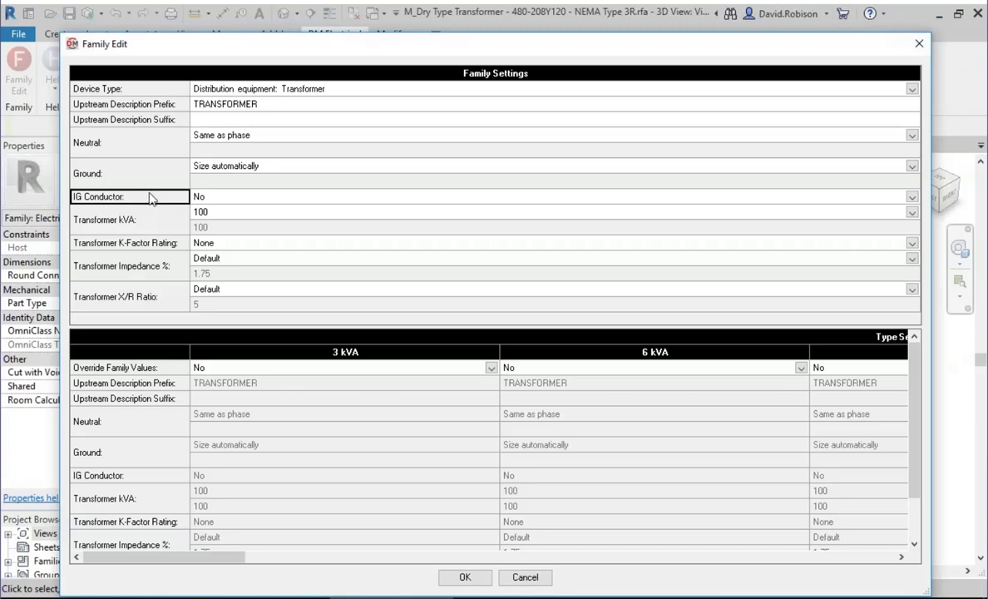
pyautogui.click(140, 227)
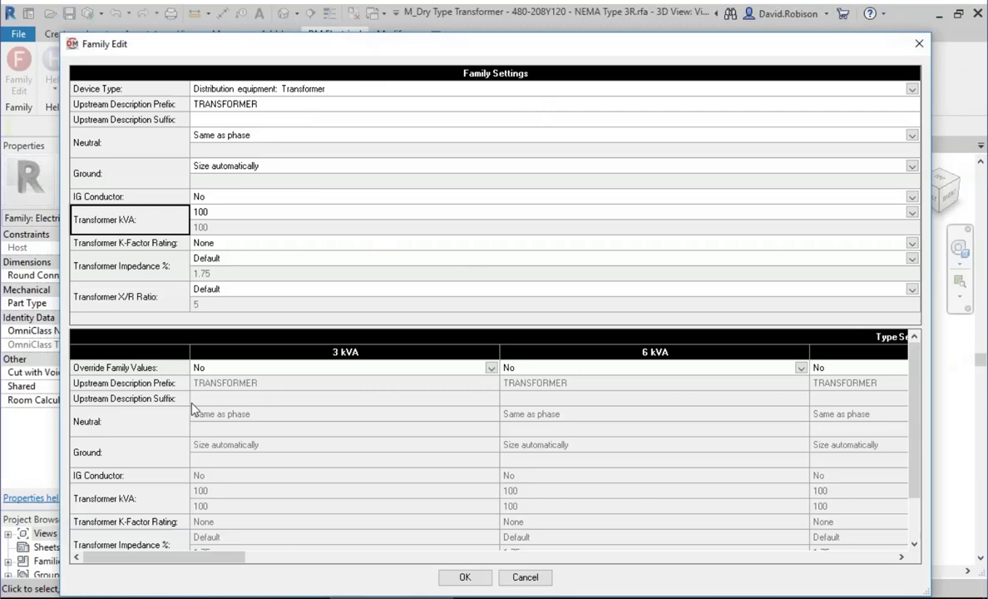
pyautogui.click(140, 414)
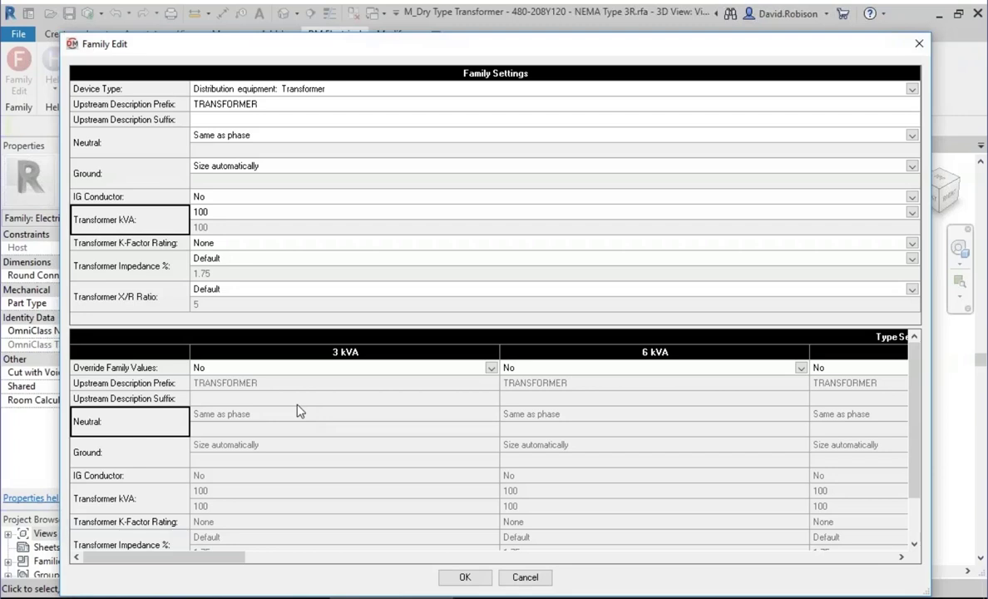
# Step: Set the 3 kVA type to override family values with a transformer kVA of 3
pyautogui.click(276, 369)
pyautogui.click(275, 368)
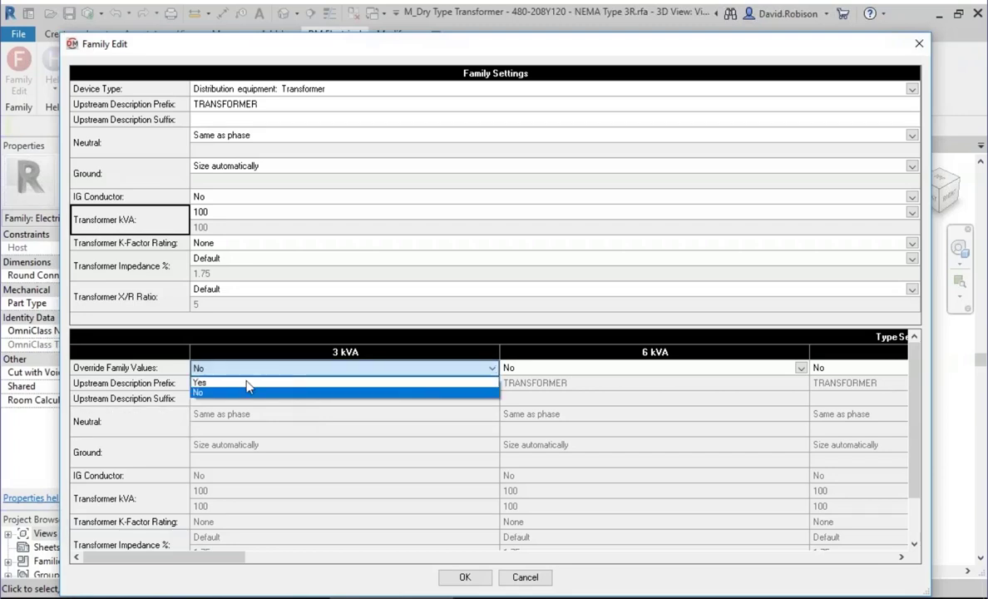
pyautogui.click(244, 382)
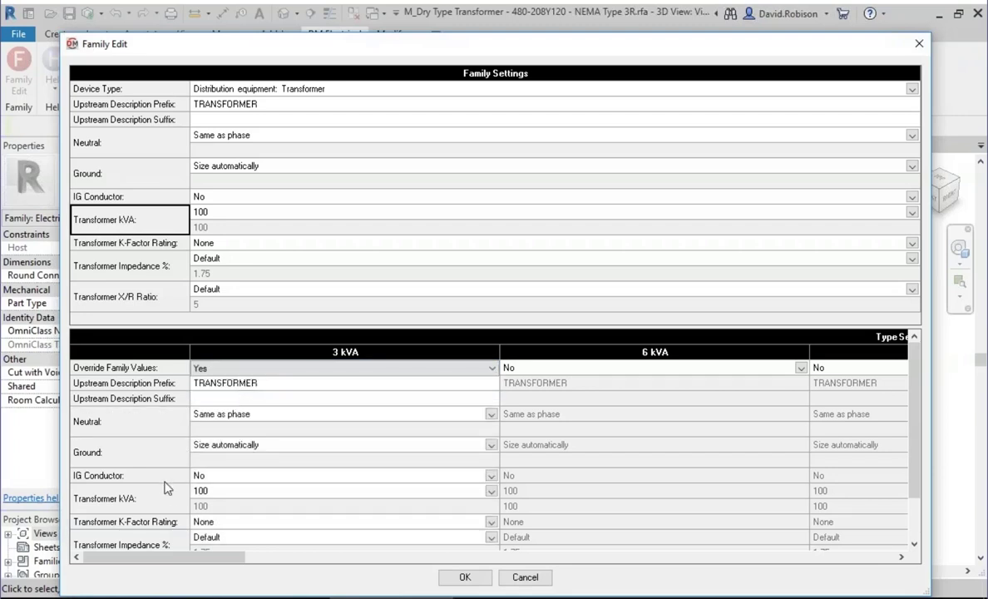
pyautogui.click(239, 499)
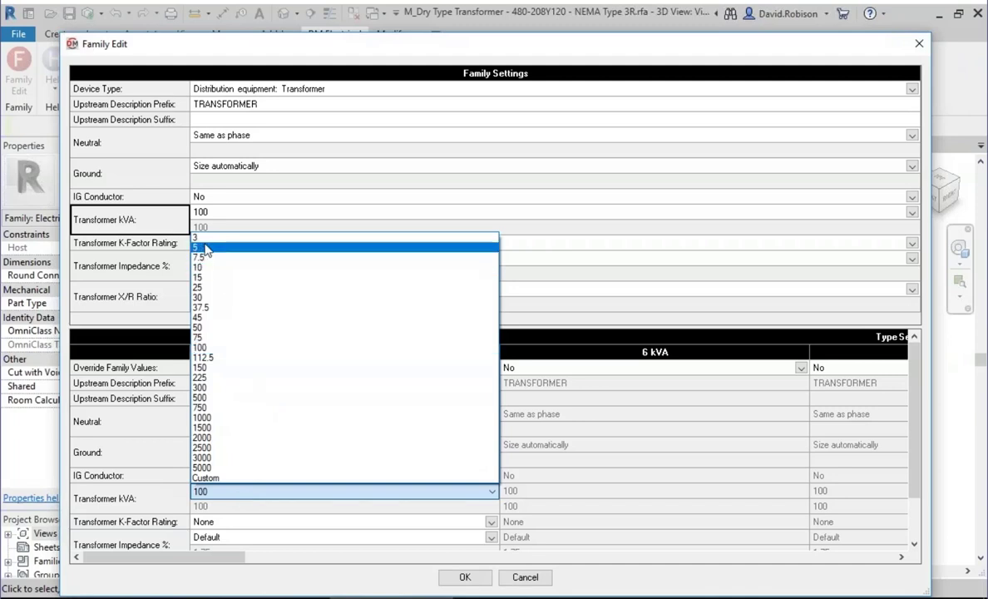
pyautogui.click(196, 238)
pyautogui.click(220, 498)
pyautogui.click(509, 421)
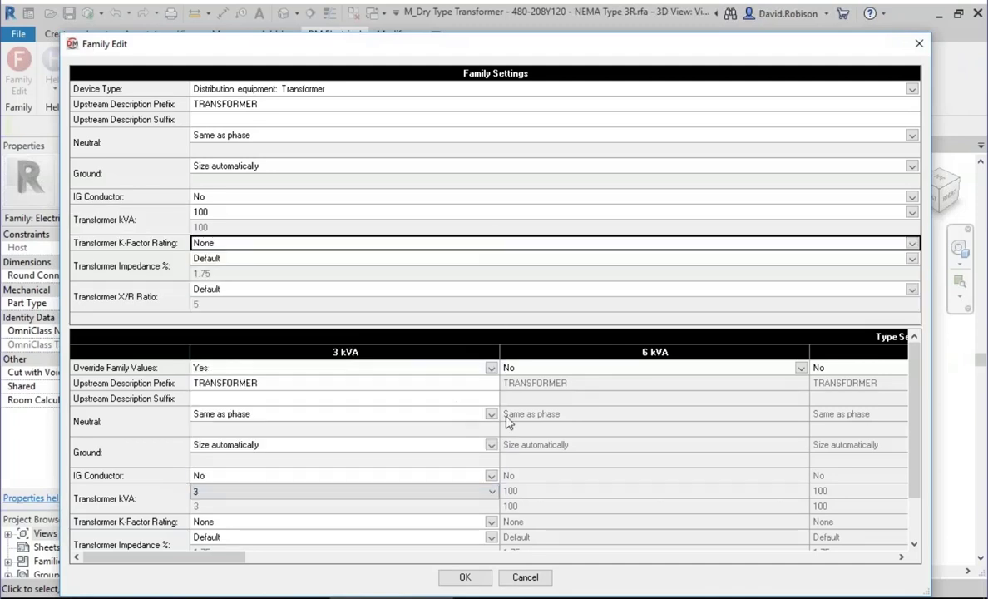
# Step: Override the 6 kVA type with a custom kVA of 6 and apply the family settings
pyautogui.click(549, 368)
pyautogui.click(541, 376)
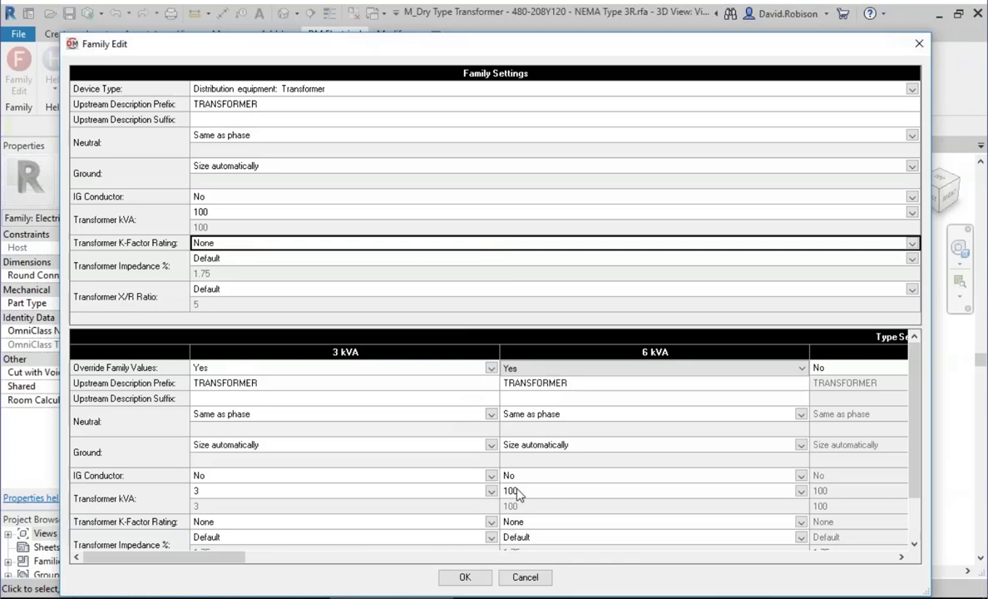
pyautogui.click(515, 492)
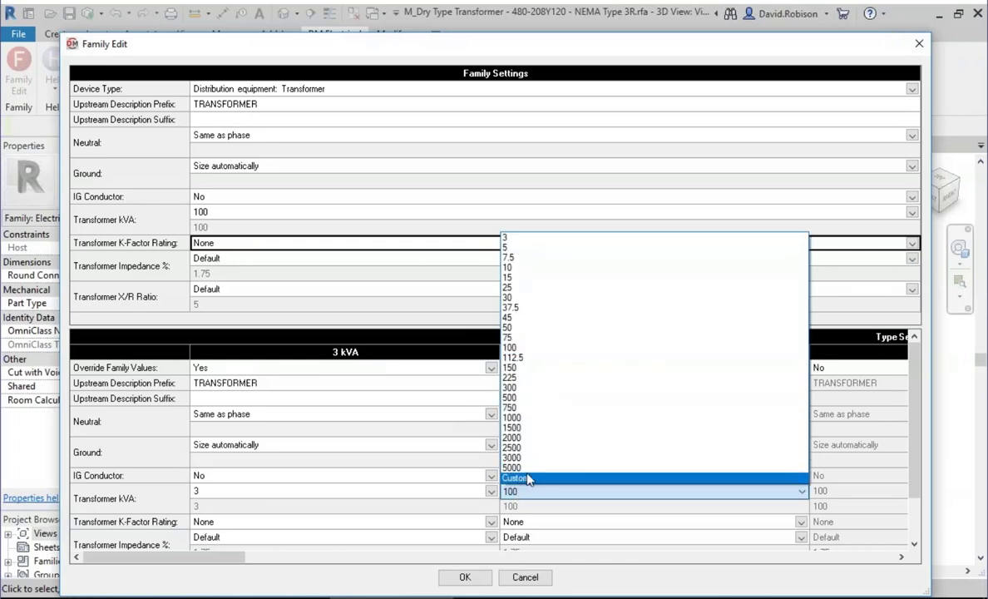
pyautogui.click(529, 480)
pyautogui.write('6')
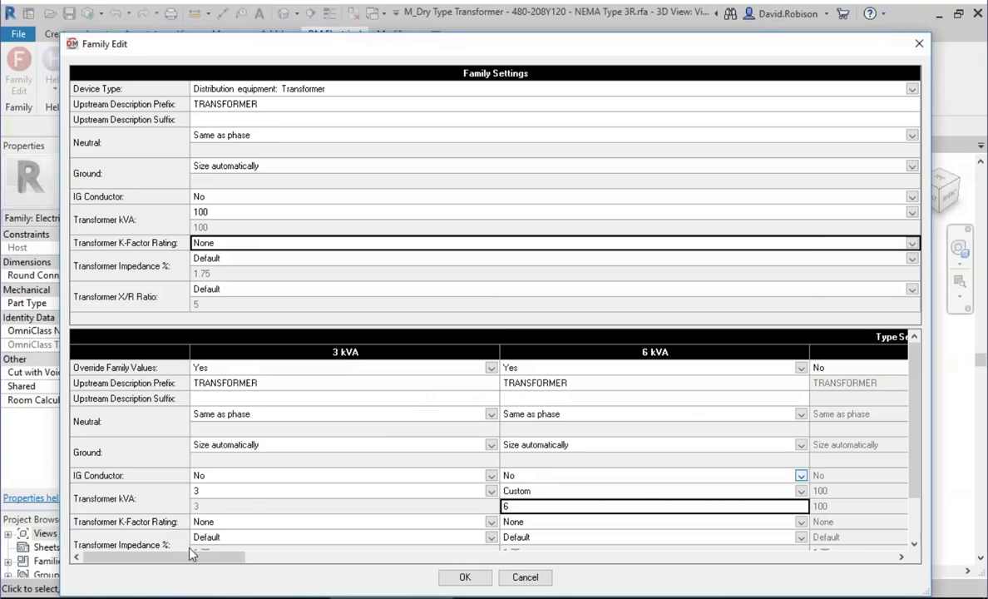
pyautogui.moveTo(192, 563); pyautogui.dragTo(798, 567)
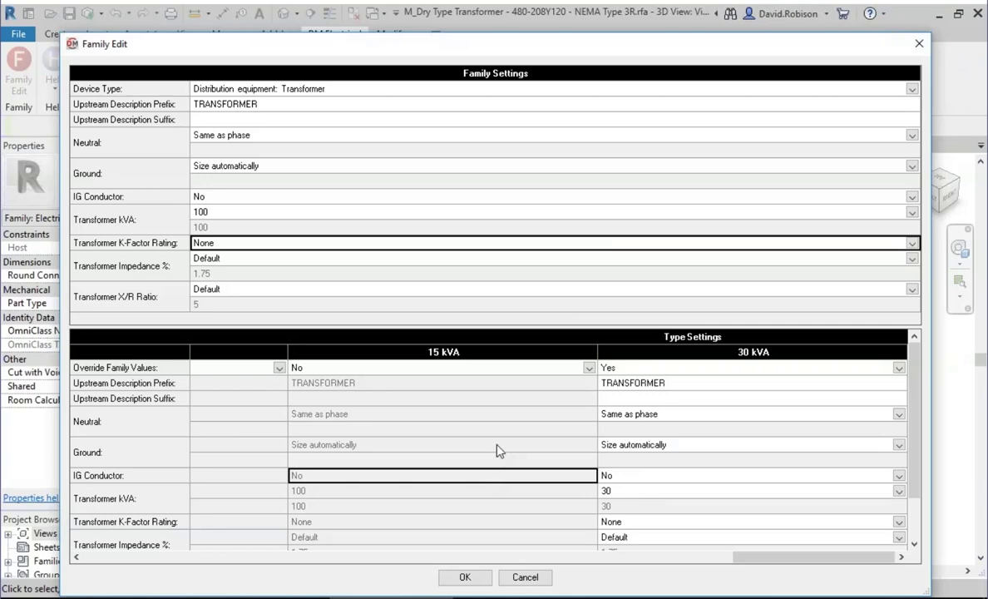
pyautogui.click(467, 576)
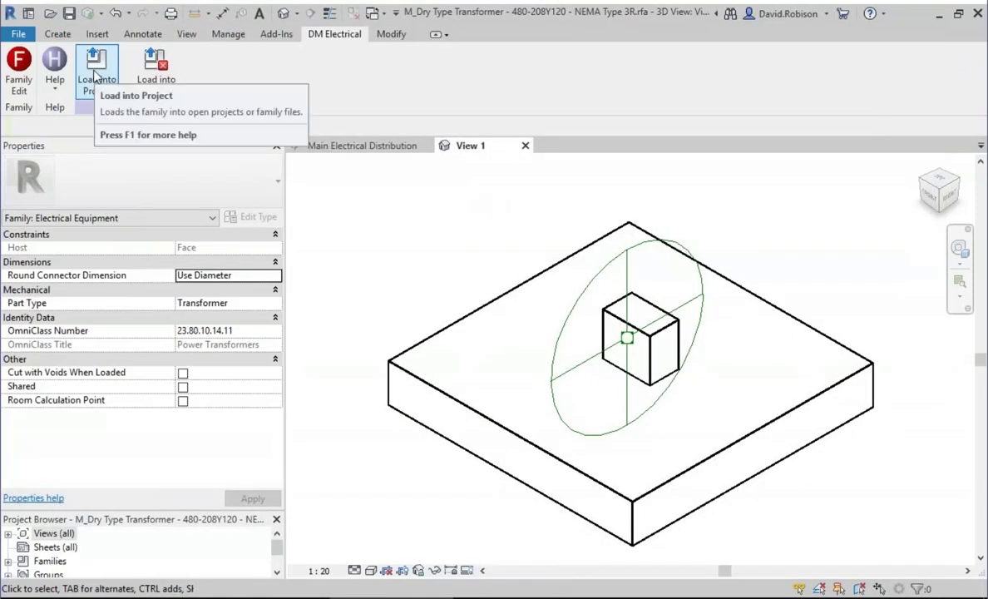
# Step: Reload the family overwriting the existing version, and make TP-2A the 30 kVA type
pyautogui.click(96, 71)
pyautogui.click(457, 268)
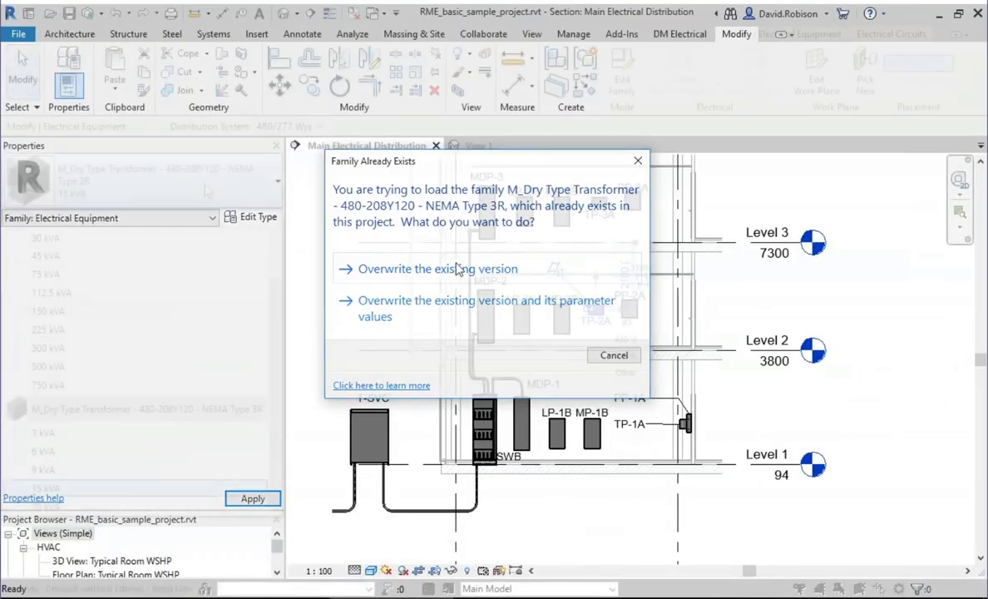
pyautogui.click(208, 189)
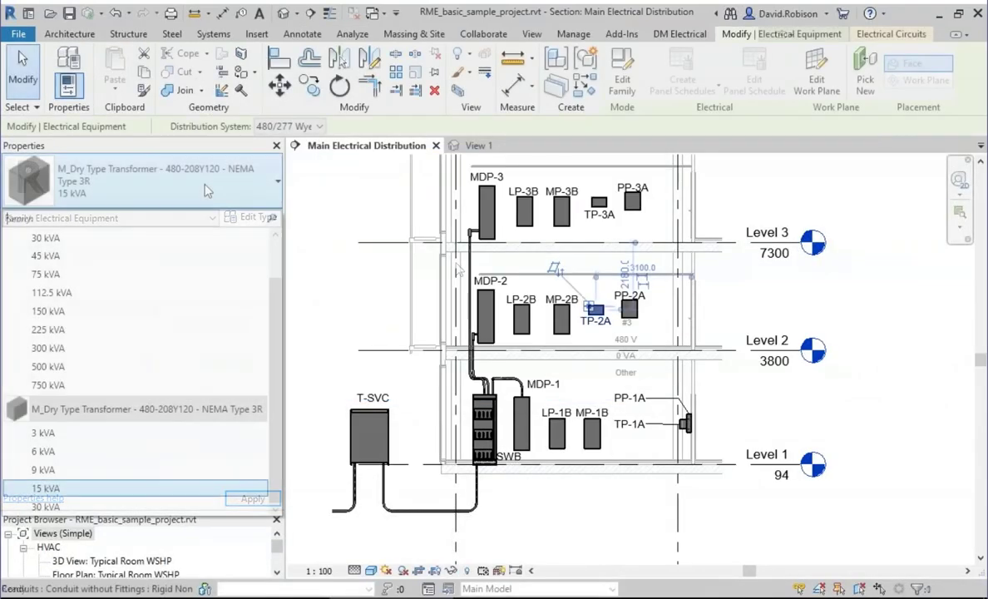
pyautogui.click(50, 505)
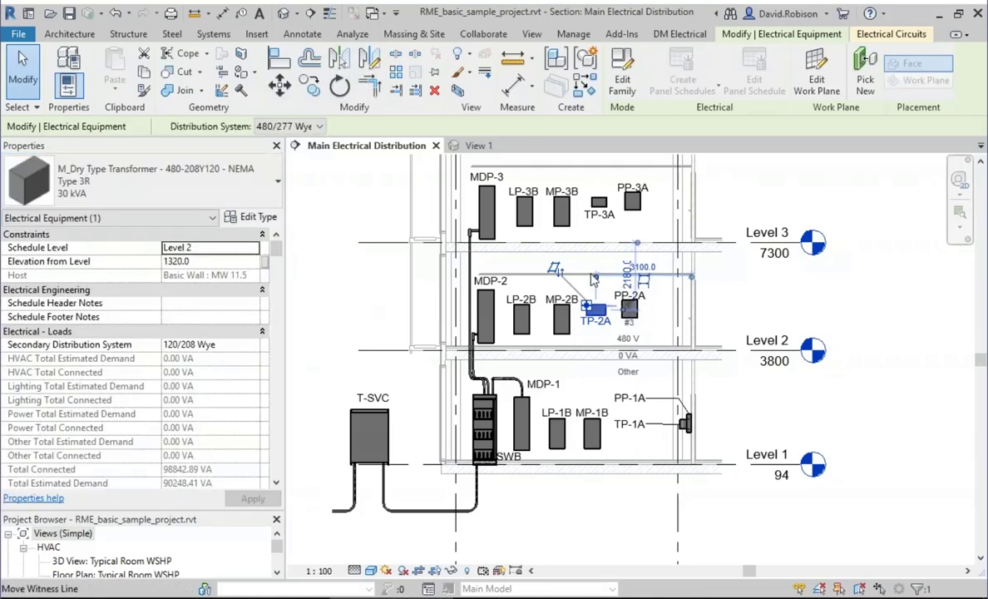
pyautogui.click(672, 40)
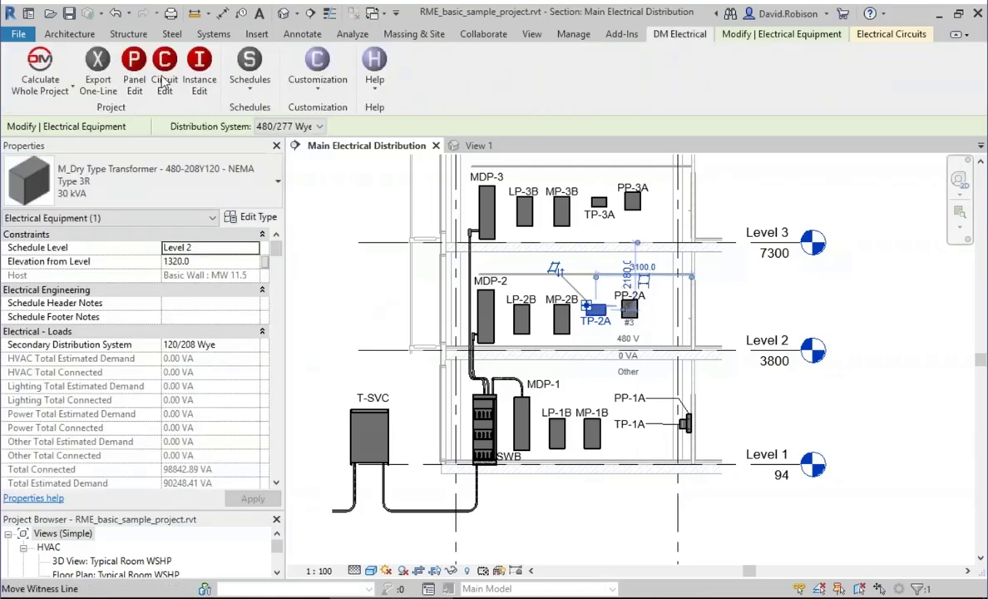
pyautogui.click(136, 77)
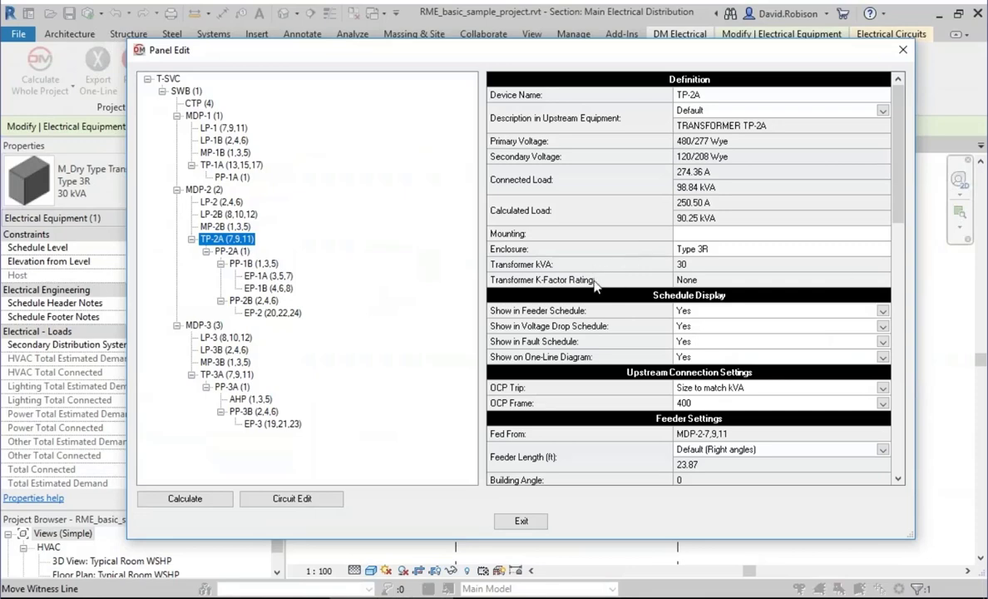
pyautogui.click(674, 279)
pyautogui.click(721, 264)
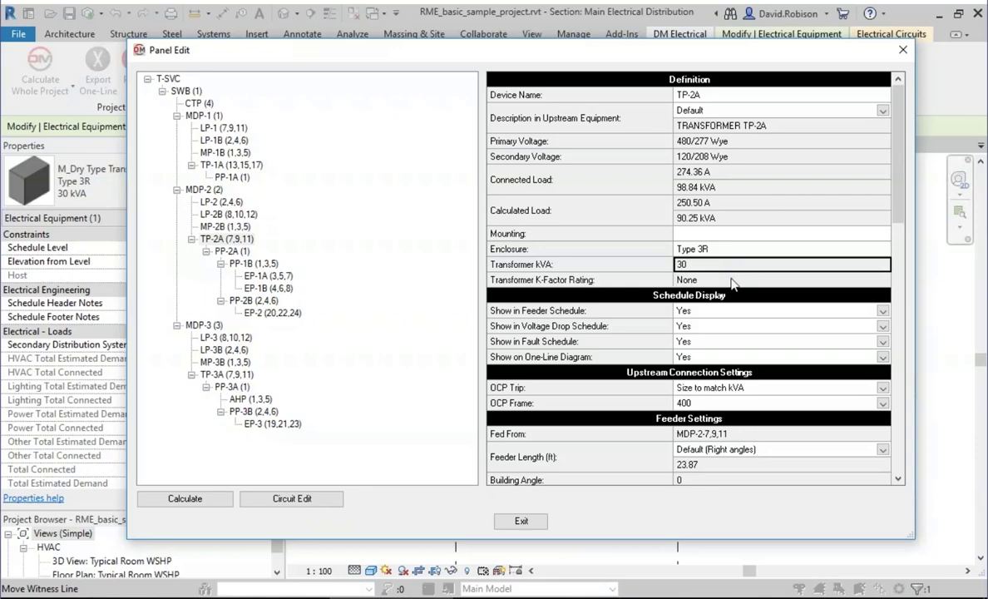
pyautogui.click(732, 281)
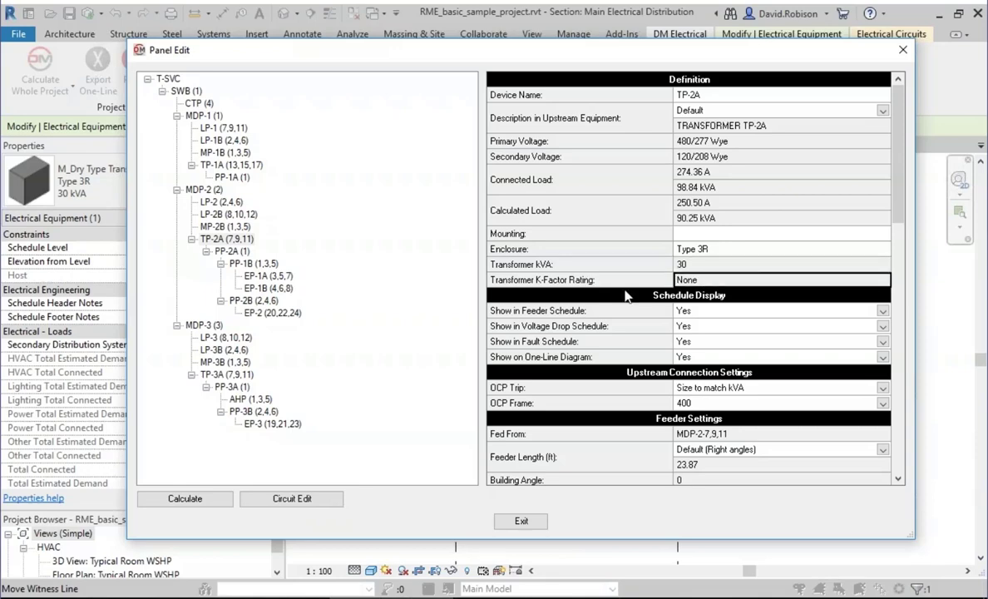
pyautogui.click(675, 125)
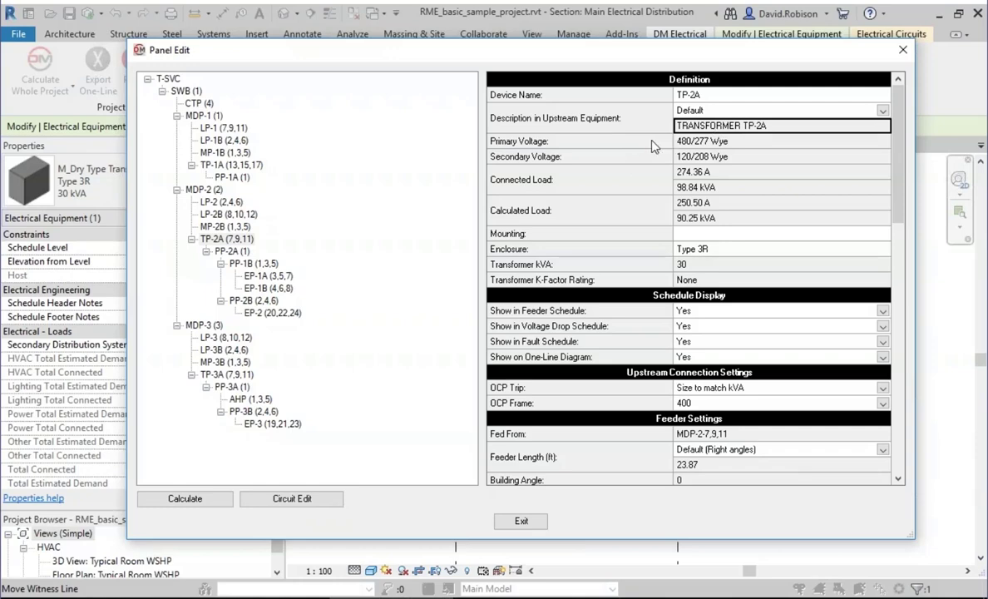
pyautogui.click(709, 112)
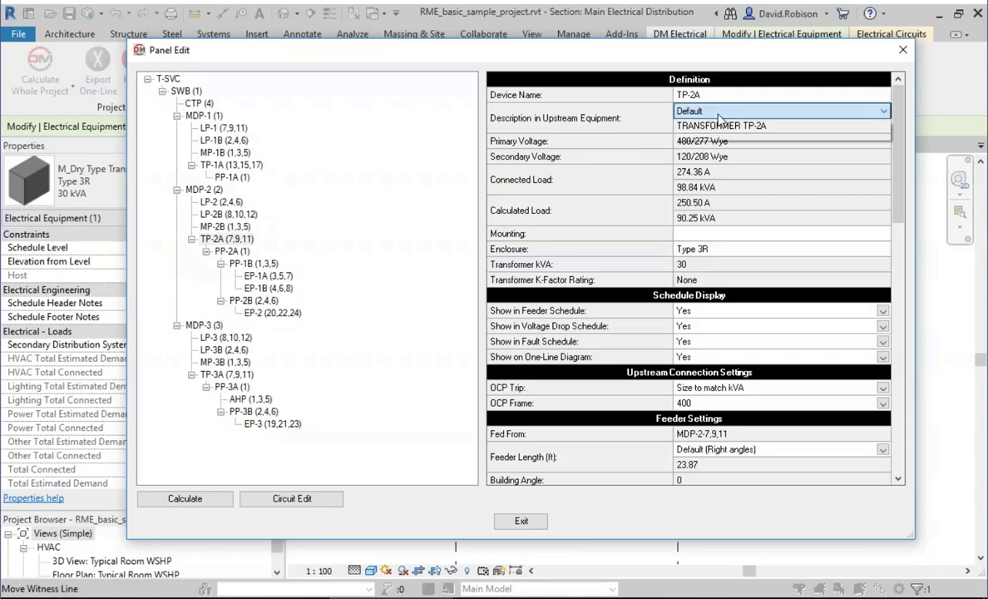
pyautogui.click(709, 112)
pyautogui.click(528, 121)
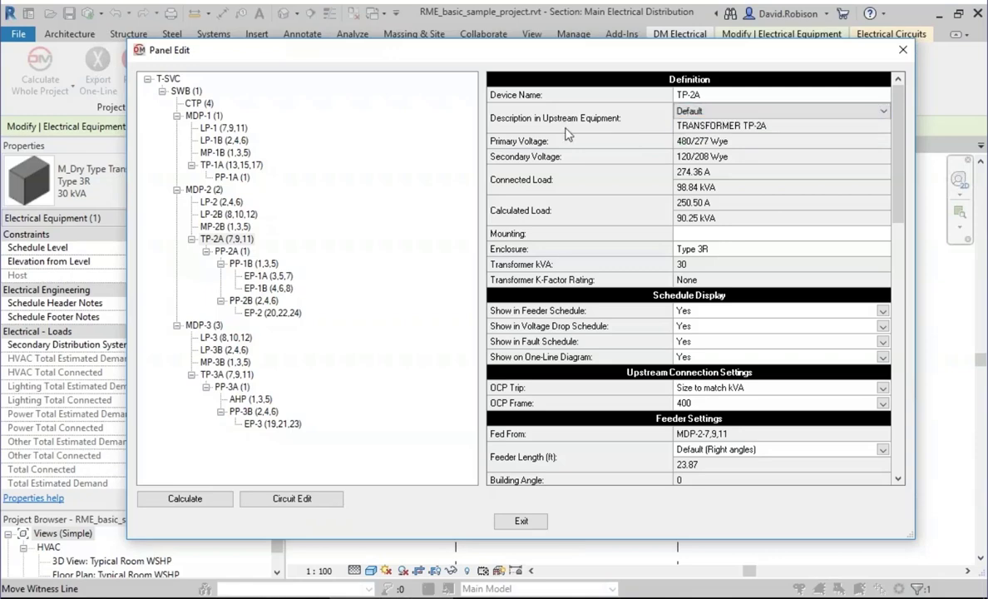
pyautogui.click(579, 454)
# Step: Scroll Panel Edit to check TP-2A's Transformer Impedance % and X/R ratio
pyautogui.scroll(-4, 580, 453)
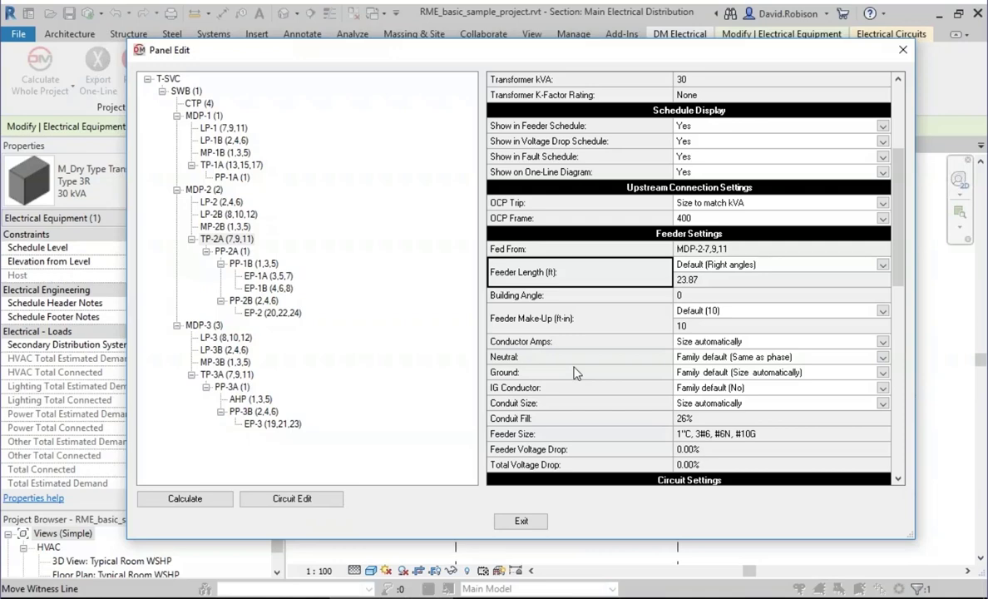
pyautogui.scroll(-5, 572, 372)
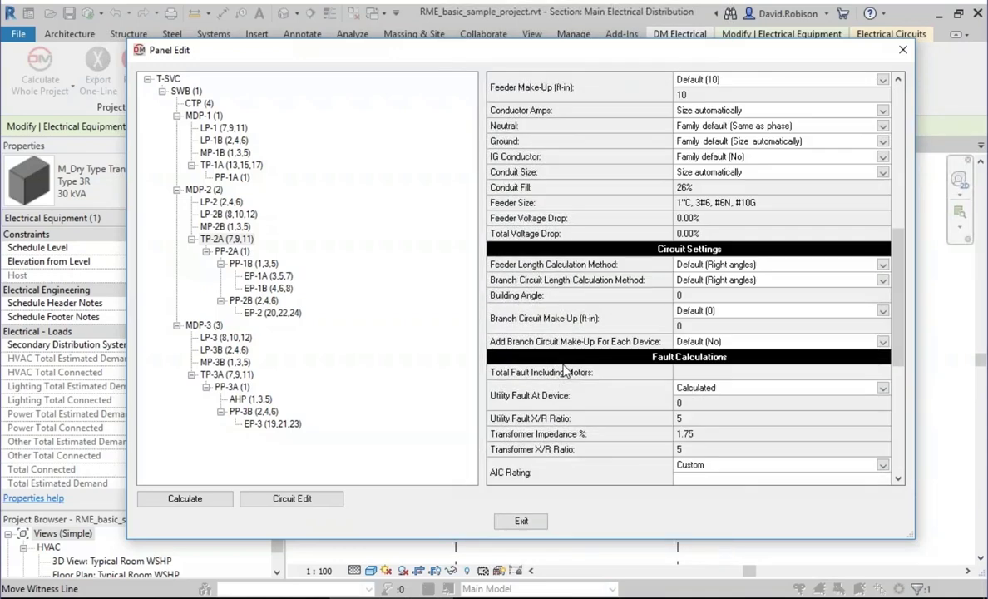
pyautogui.scroll(-2, 564, 370)
pyautogui.click(692, 343)
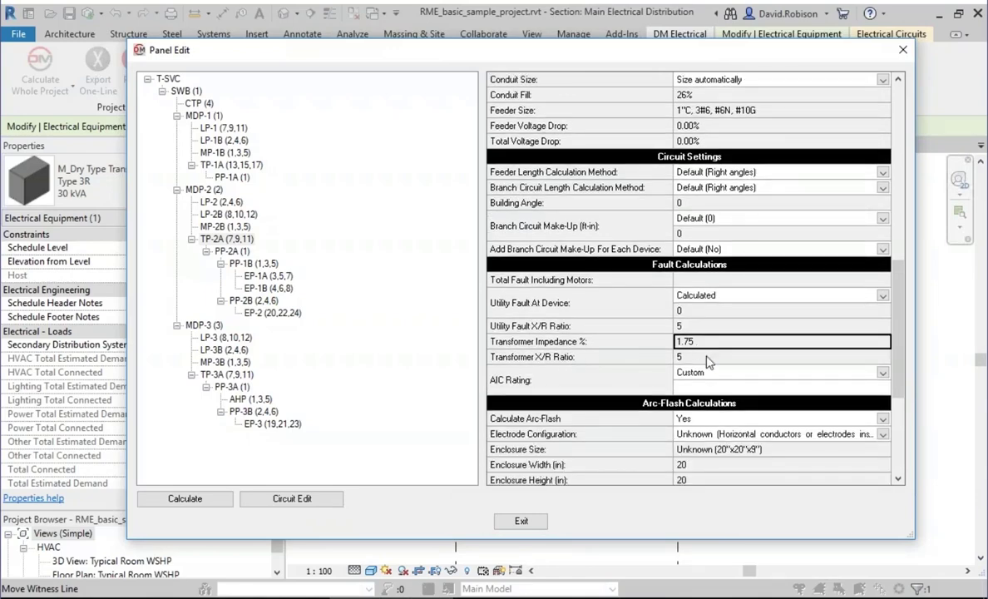
pyautogui.click(706, 357)
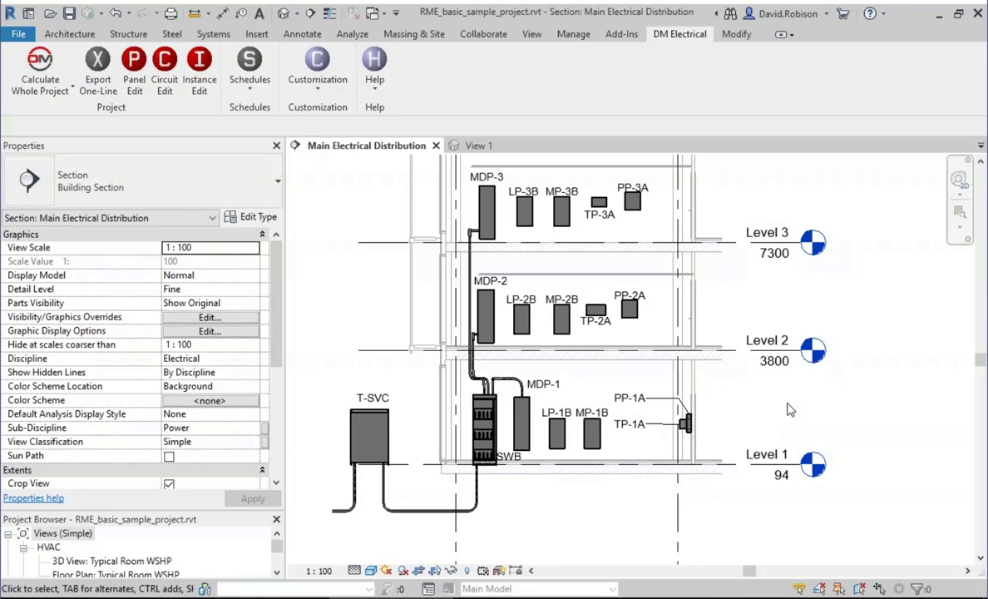
# Step: Enlarge the Project Browser and start a new schedule from the Schedules/Quantities group
pyautogui.moveTo(96, 508); pyautogui.dragTo(98, 366)
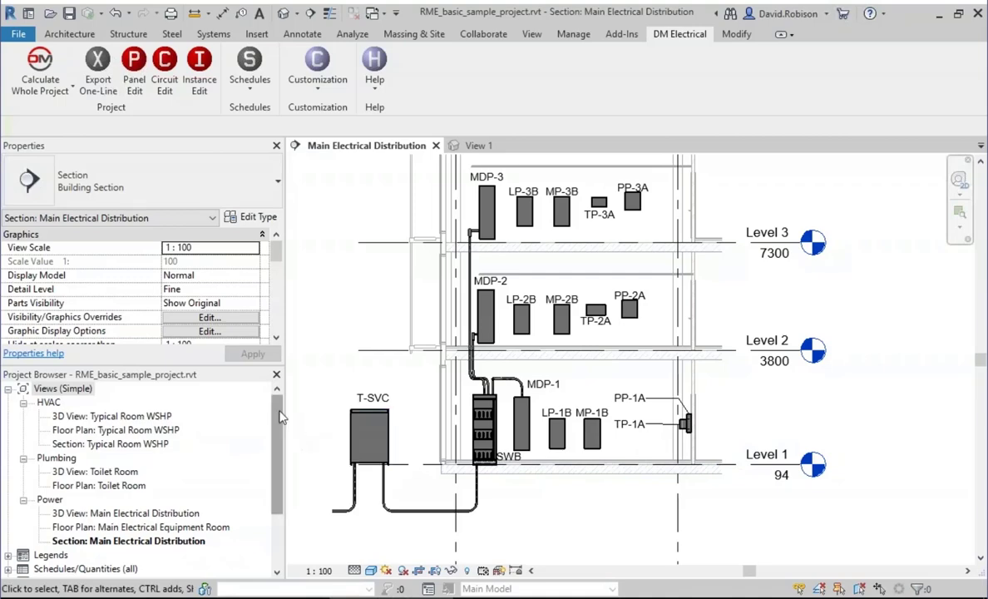
pyautogui.moveTo(275, 400); pyautogui.dragTo(286, 501)
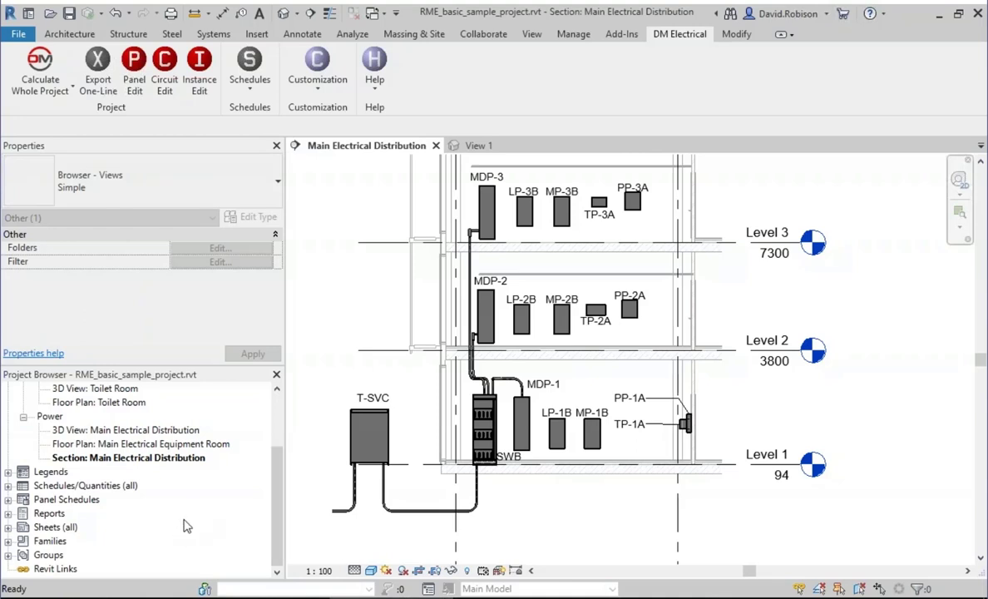
pyautogui.click(100, 489)
pyautogui.rightClick(100, 491)
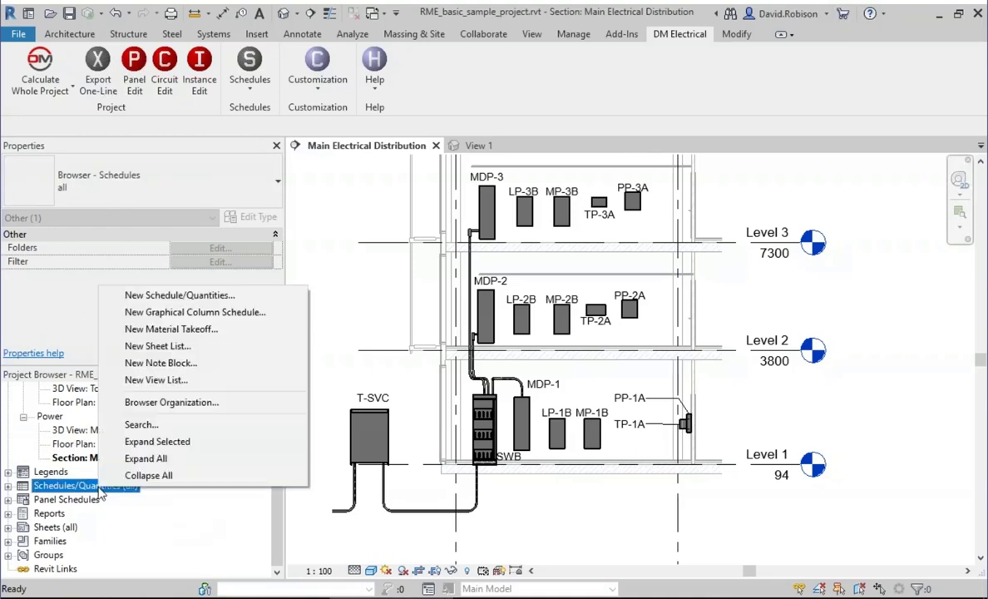
pyautogui.click(208, 305)
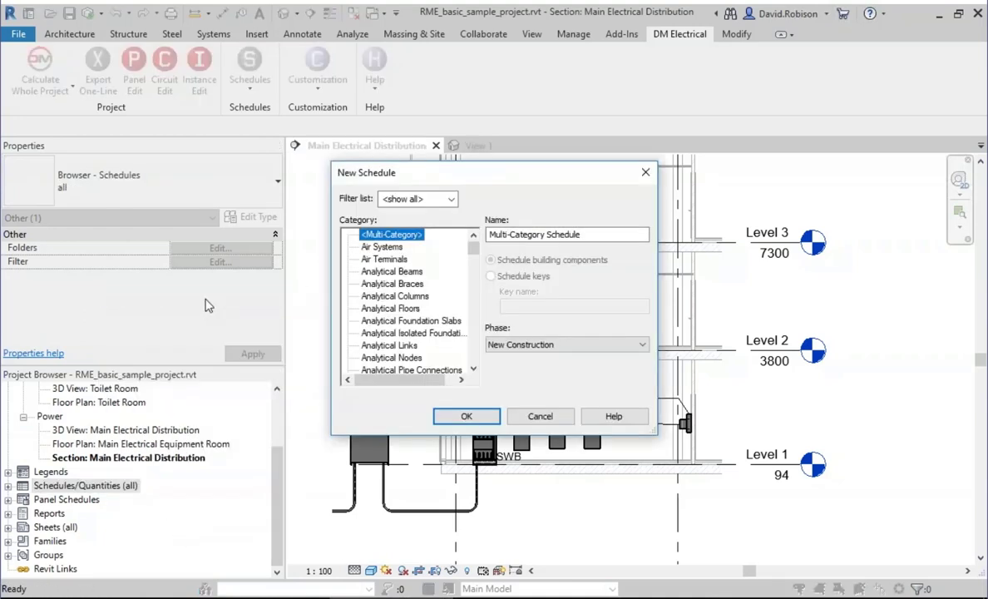
# Step: Filter the New Schedule category list to Electrical only, hiding Architecture, Structure, Mechanical and Piping
pyautogui.scroll(-1, 396, 320)
pyautogui.scroll(-2, 396, 320)
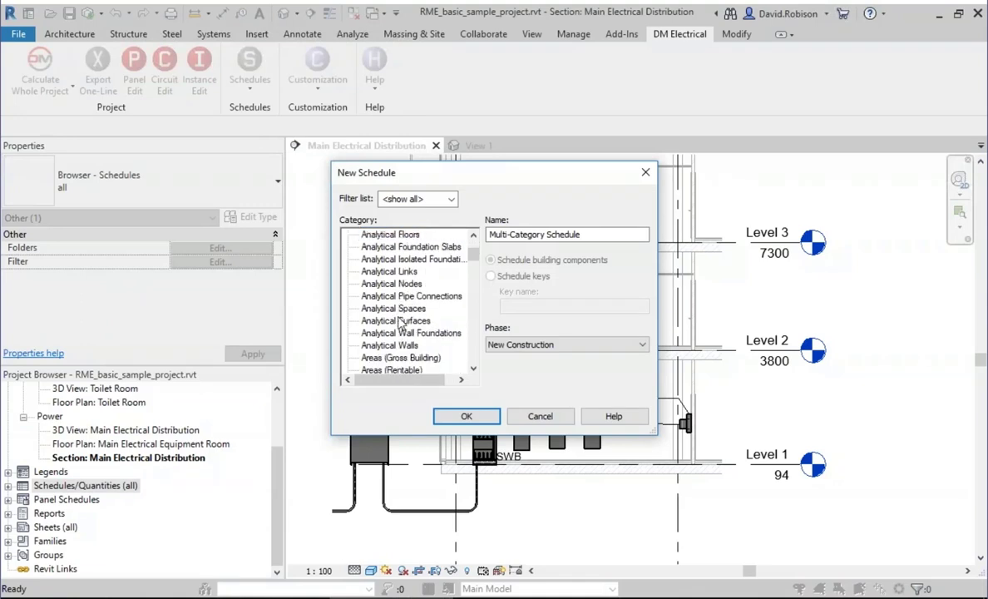
pyautogui.click(391, 307)
pyautogui.click(416, 200)
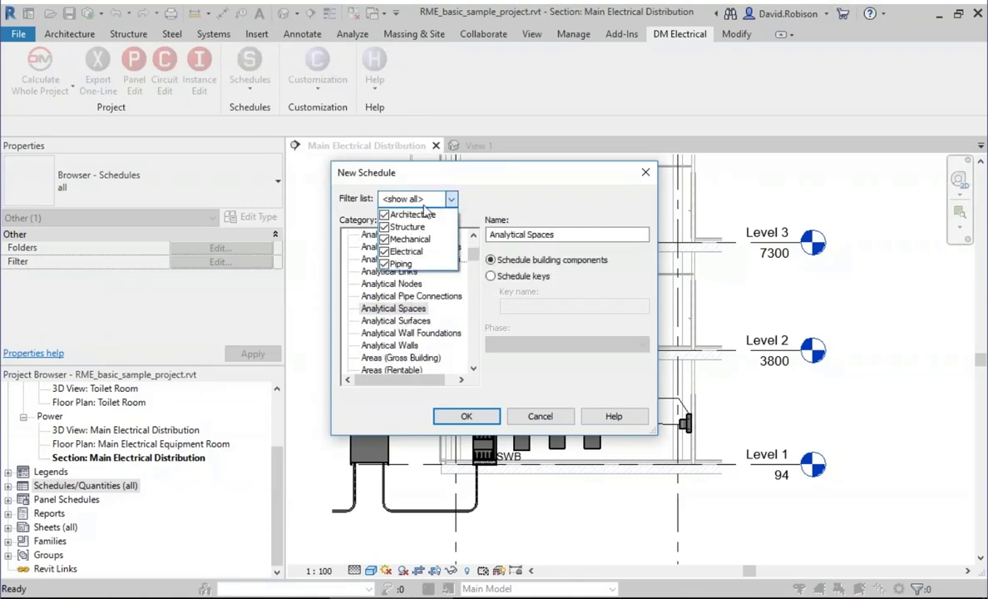
pyautogui.click(384, 214)
pyautogui.click(384, 227)
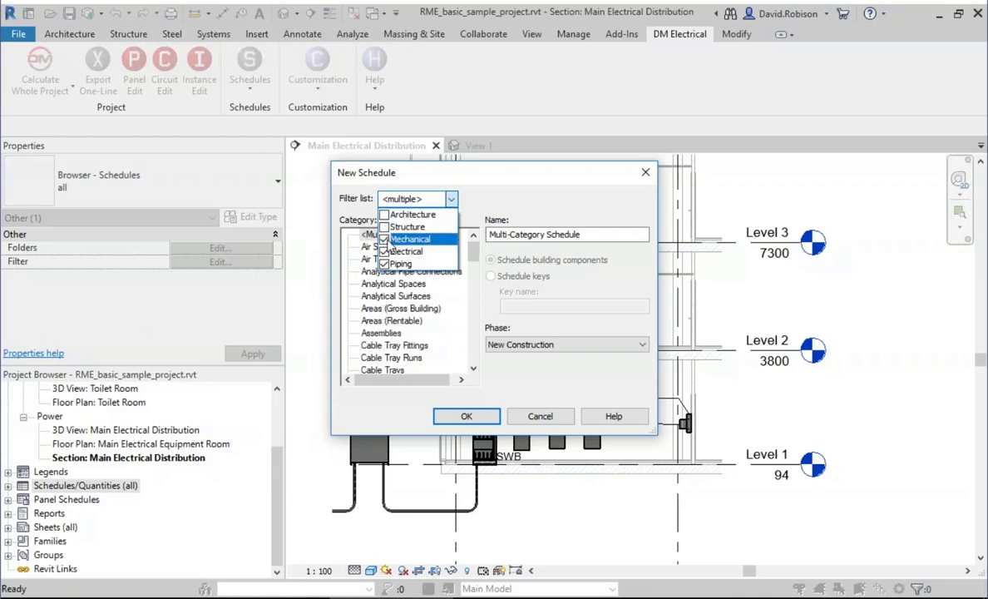
pyautogui.click(384, 239)
pyautogui.click(385, 263)
pyautogui.click(510, 202)
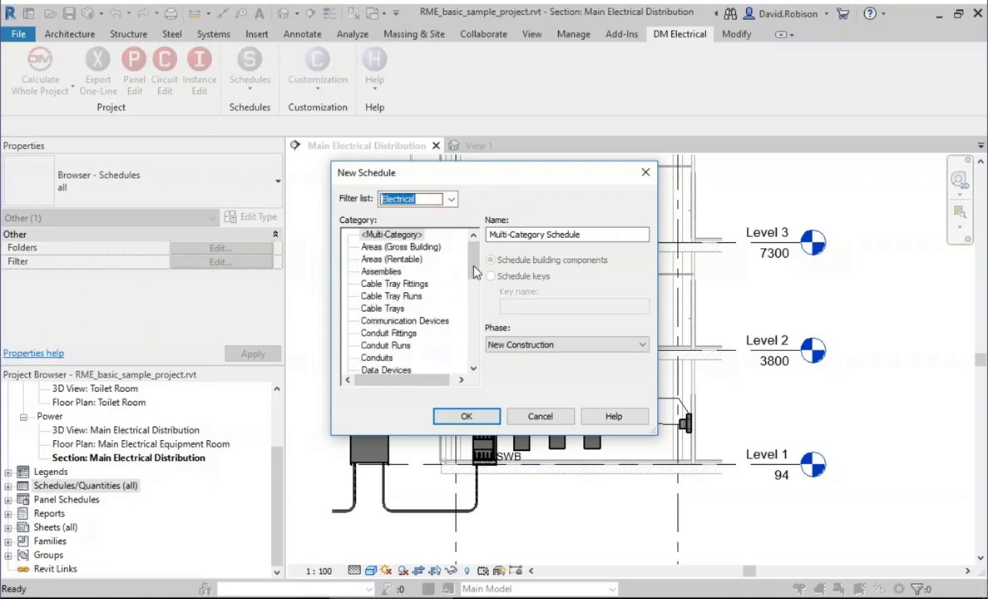
# Step: Choose the Electrical Equipment category and name the schedule 'Transformer Schedule'
pyautogui.moveTo(472, 254); pyautogui.dragTo(471, 279)
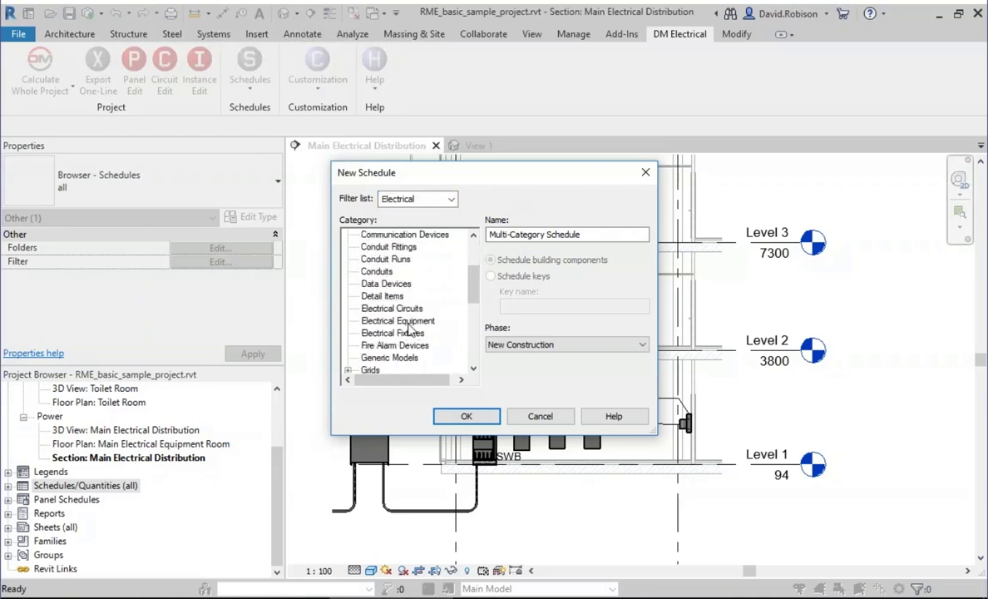
pyautogui.click(399, 321)
pyautogui.click(565, 235)
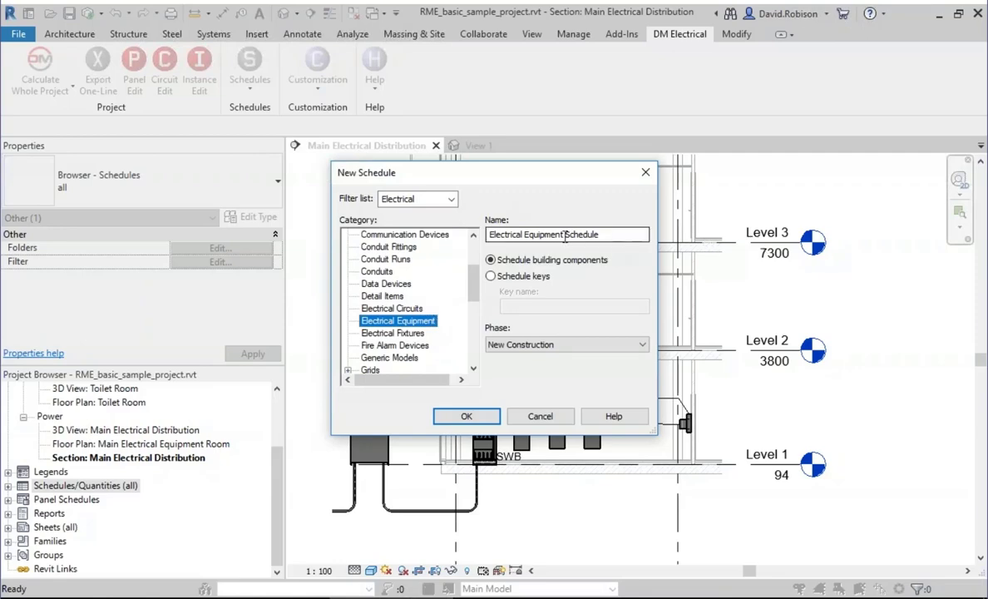
pyautogui.hotkey('shift', 'Home')
pyautogui.write('Tra')
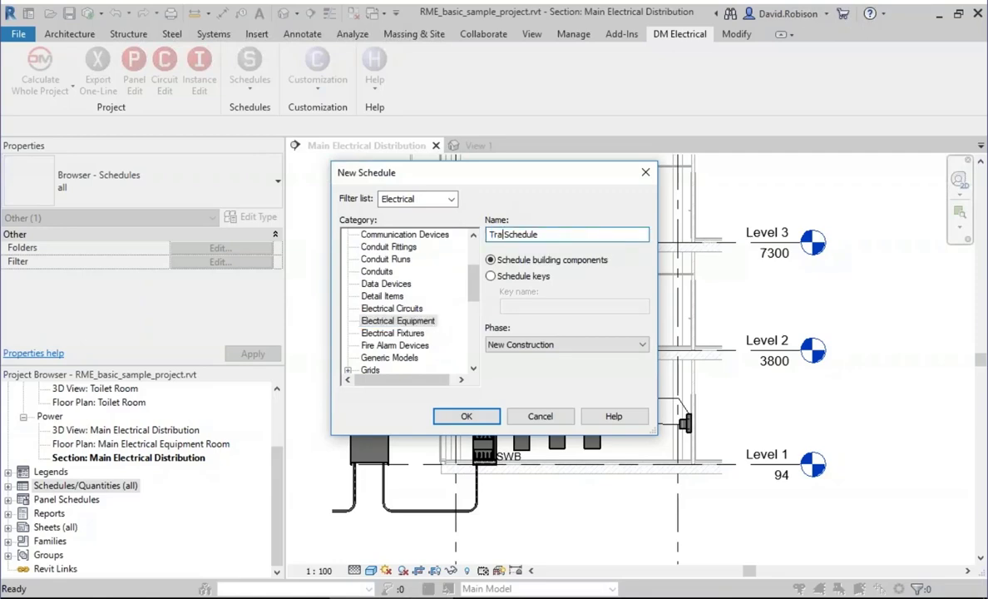
pyautogui.write('nsformer')
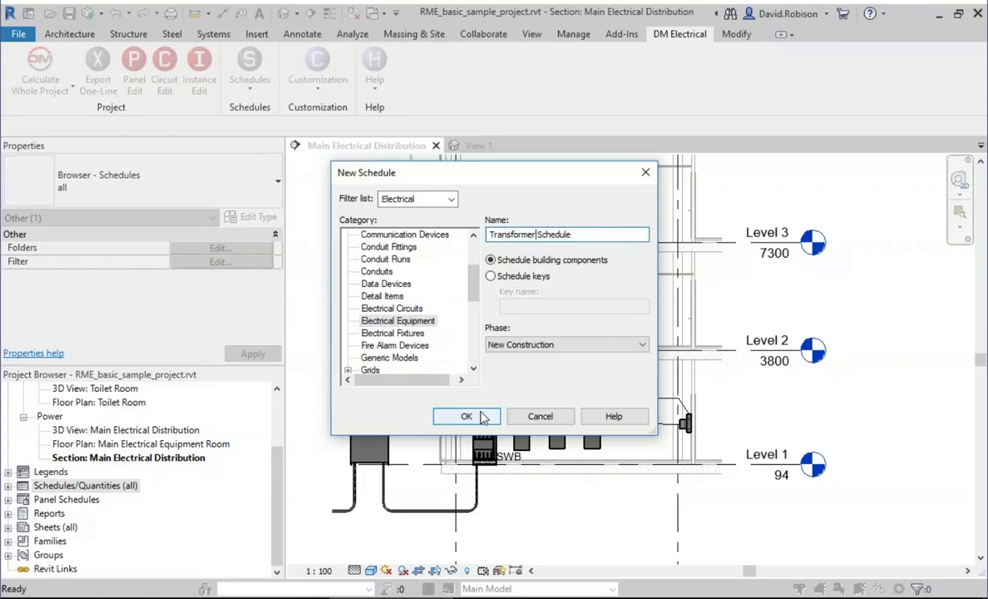
# Step: Create the schedule and add Panel Name as its first scheduled field
pyautogui.click(465, 416)
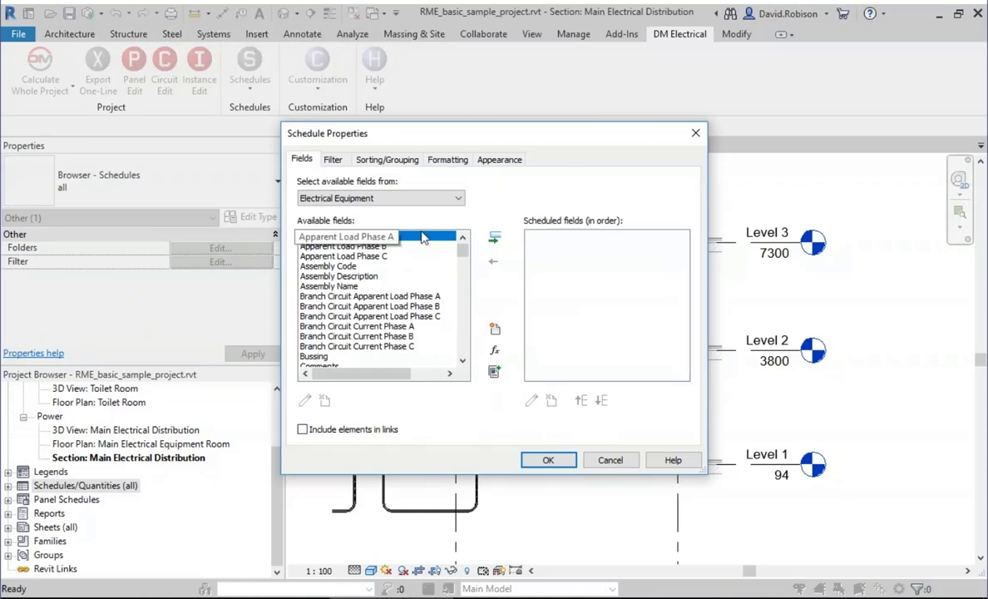
pyautogui.moveTo(463, 249); pyautogui.dragTo(468, 335)
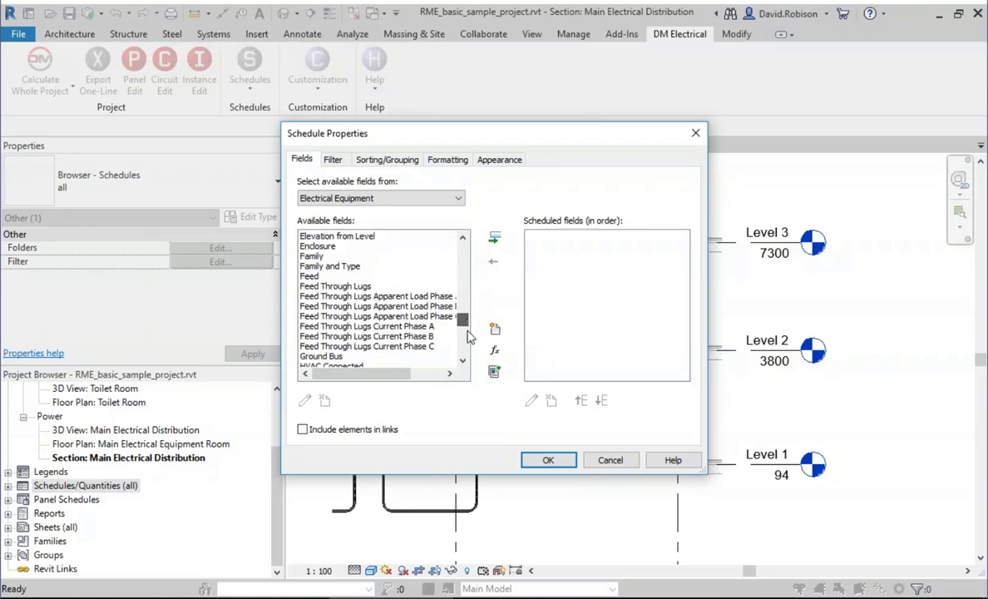
pyautogui.scroll(-1, 420, 313)
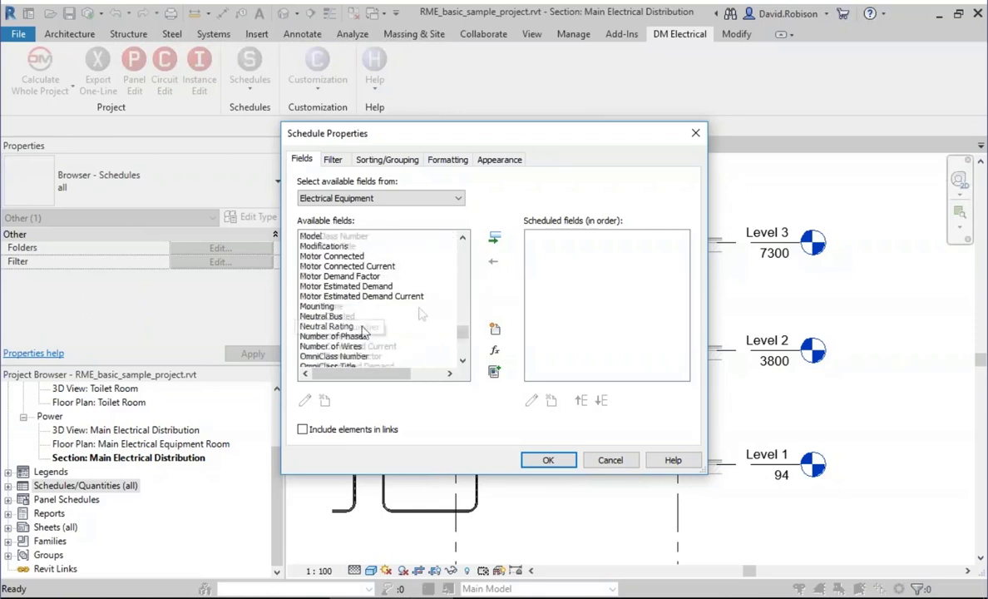
pyautogui.click(358, 307)
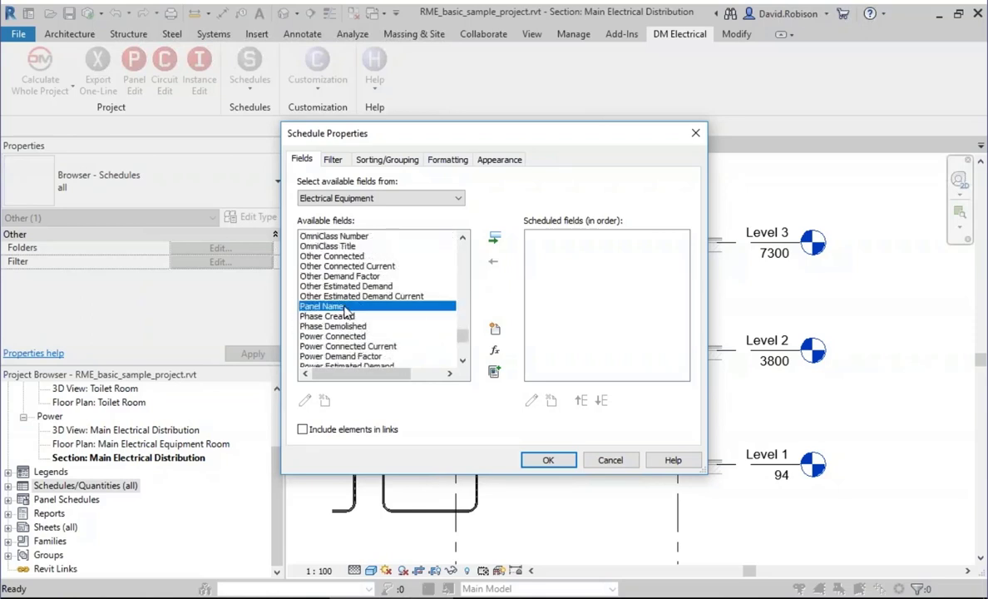
pyautogui.click(495, 239)
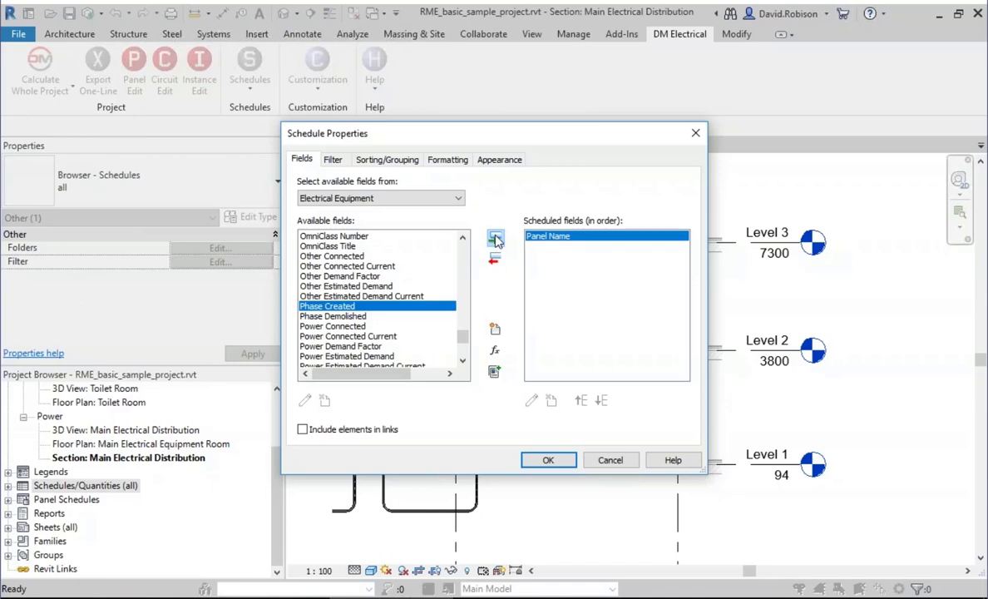
# Step: Add the DMET_Transformer_kVA and DMET_Transformer_KFactor fields to the scheduled fields
pyautogui.scroll(8, 362, 295)
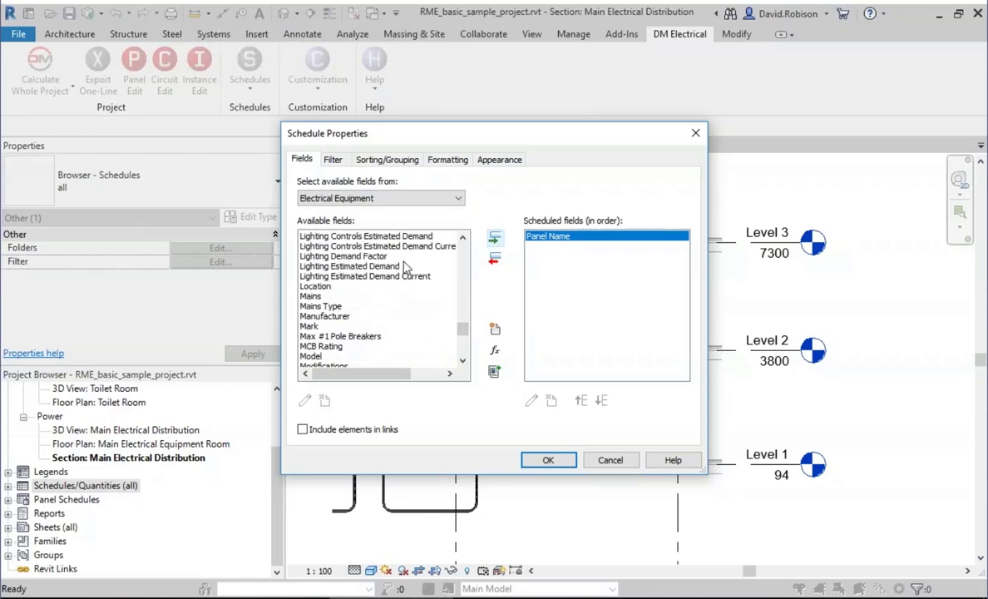
pyautogui.scroll(12, 363, 295)
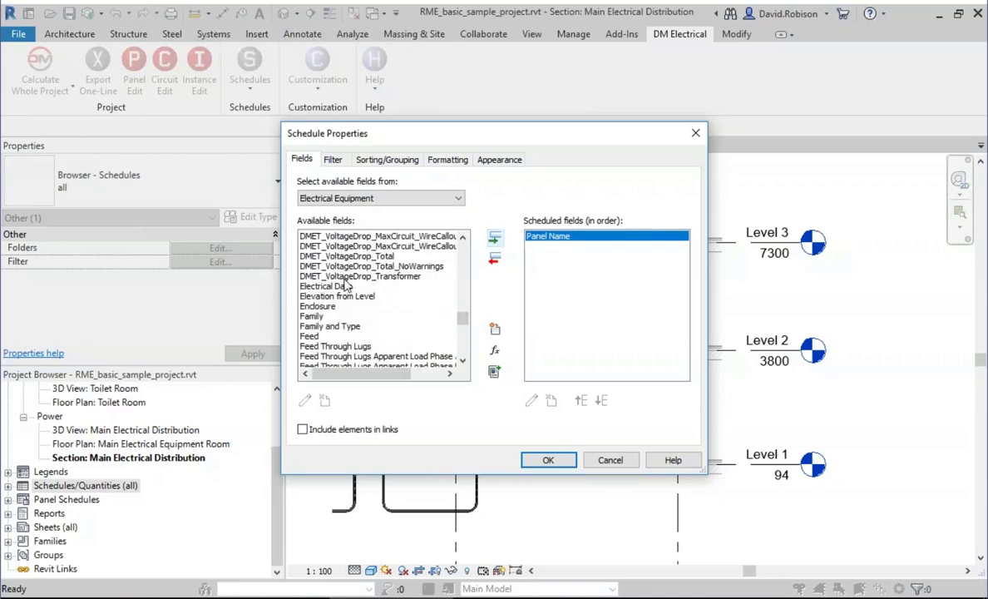
pyautogui.click(331, 267)
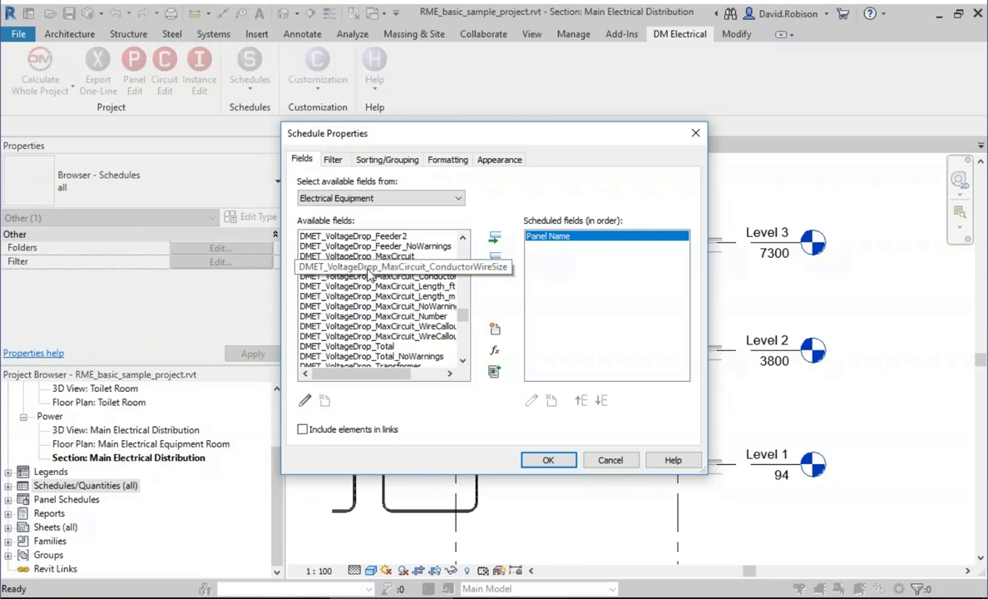
pyautogui.click(366, 287)
pyautogui.scroll(4, 391, 295)
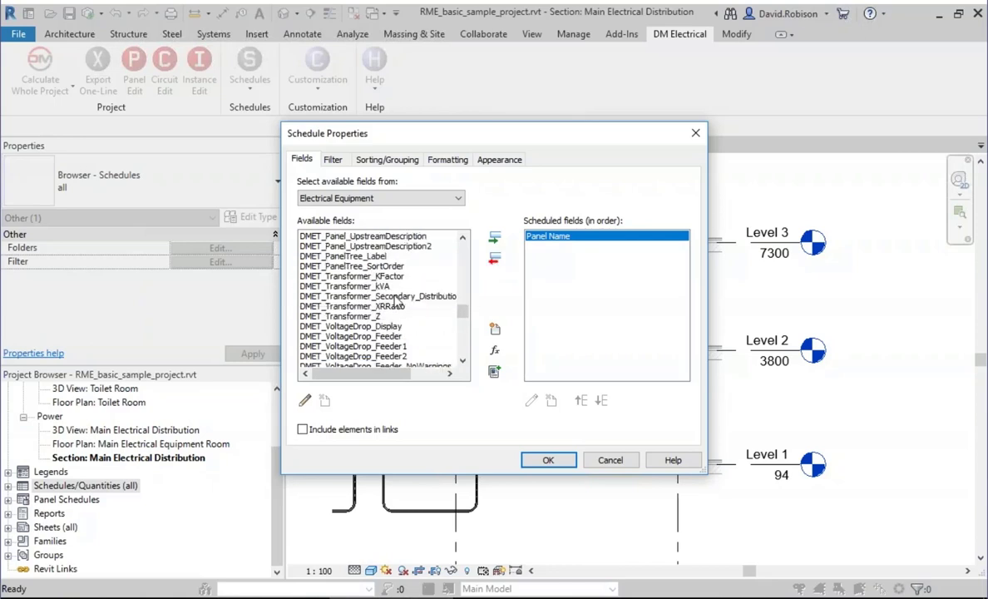
pyautogui.click(358, 286)
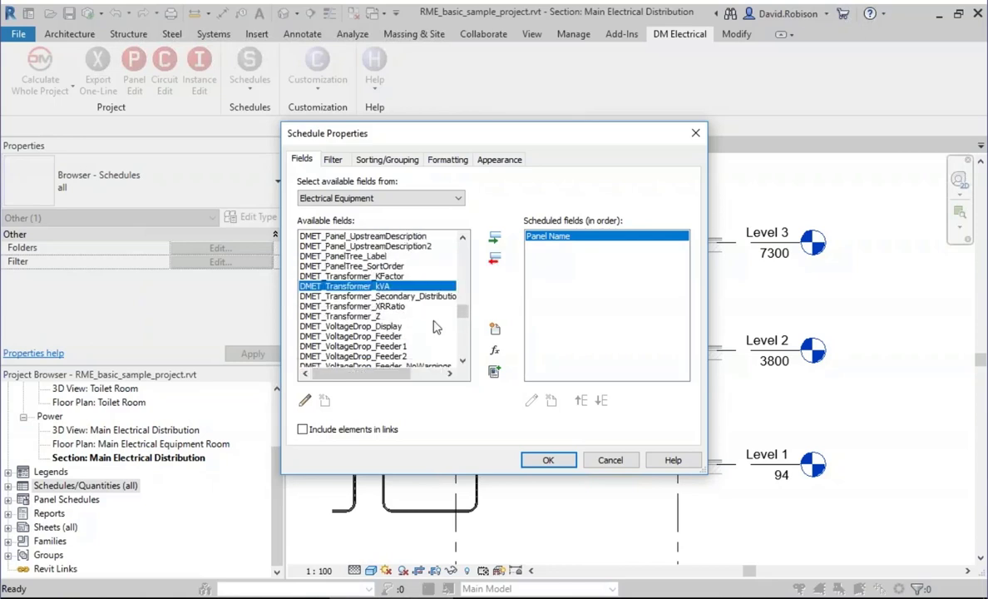
pyautogui.click(495, 240)
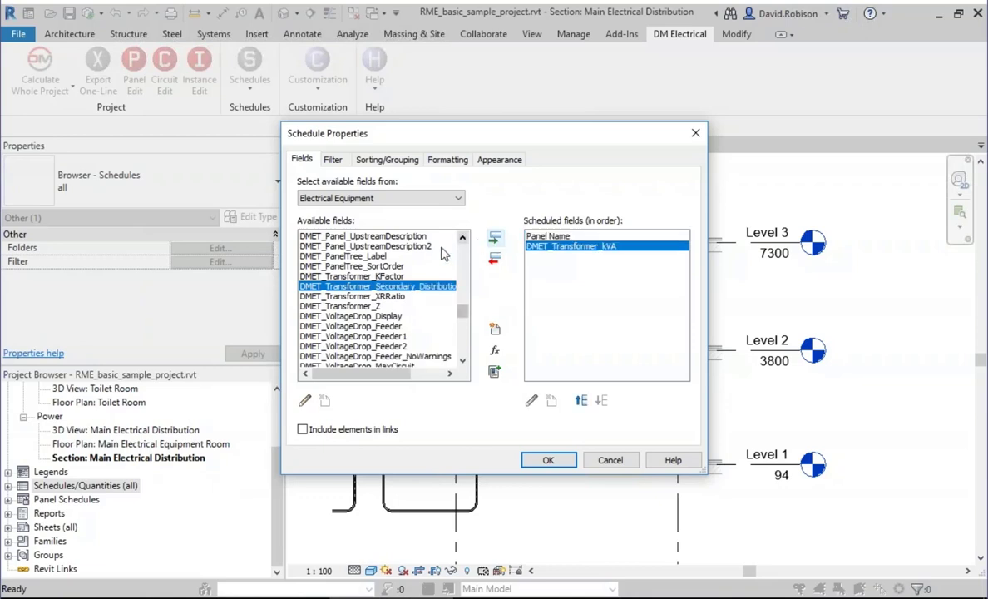
pyautogui.click(366, 275)
pyautogui.click(495, 239)
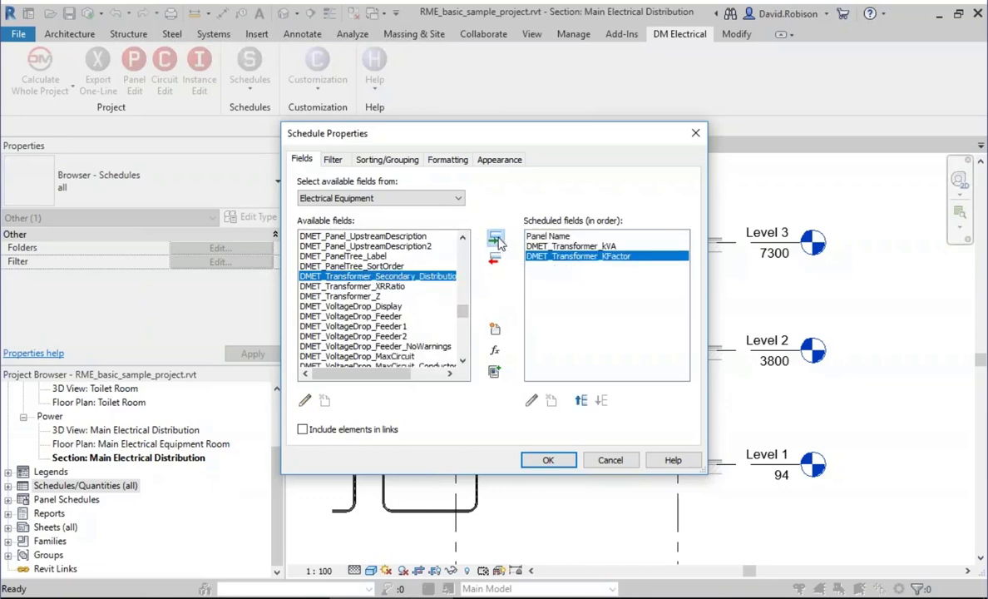
# Step: Confirm the fields, then open Transformer Schedule from Schedules/Quantities in the Project Browser
pyautogui.click(548, 460)
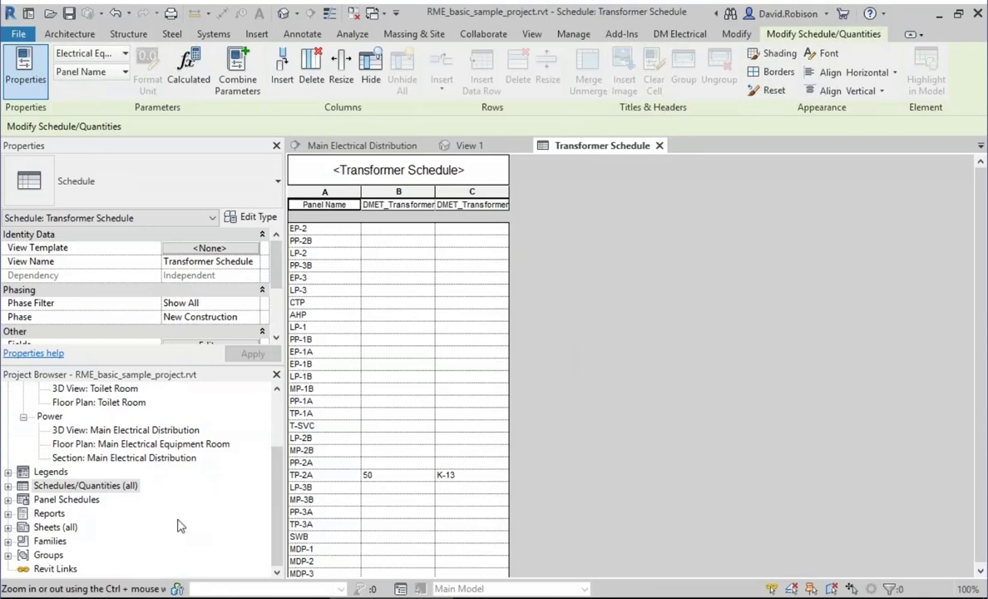
pyautogui.rightClick(117, 490)
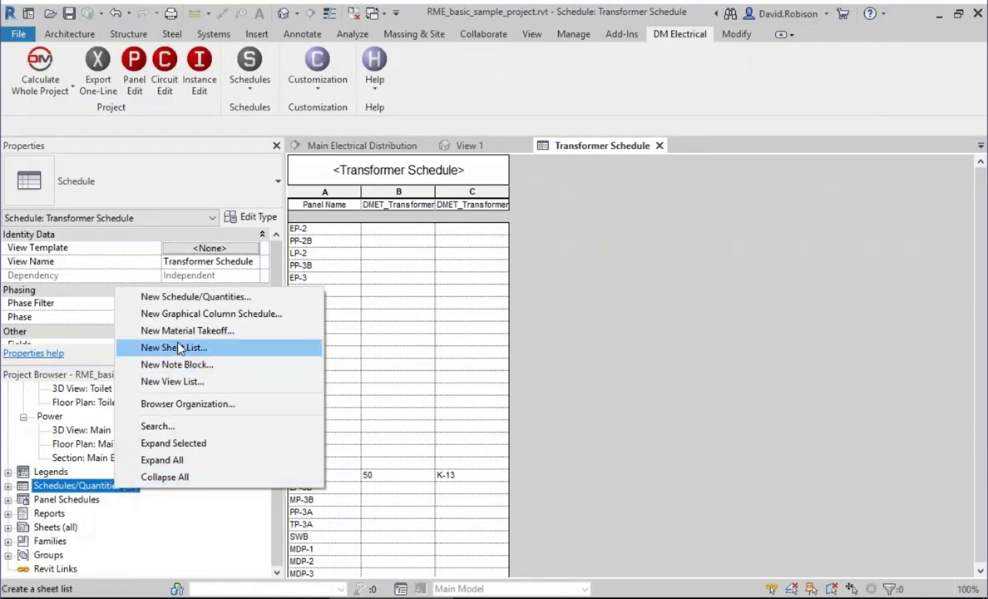
pyautogui.press('Escape')
pyautogui.click(7, 486)
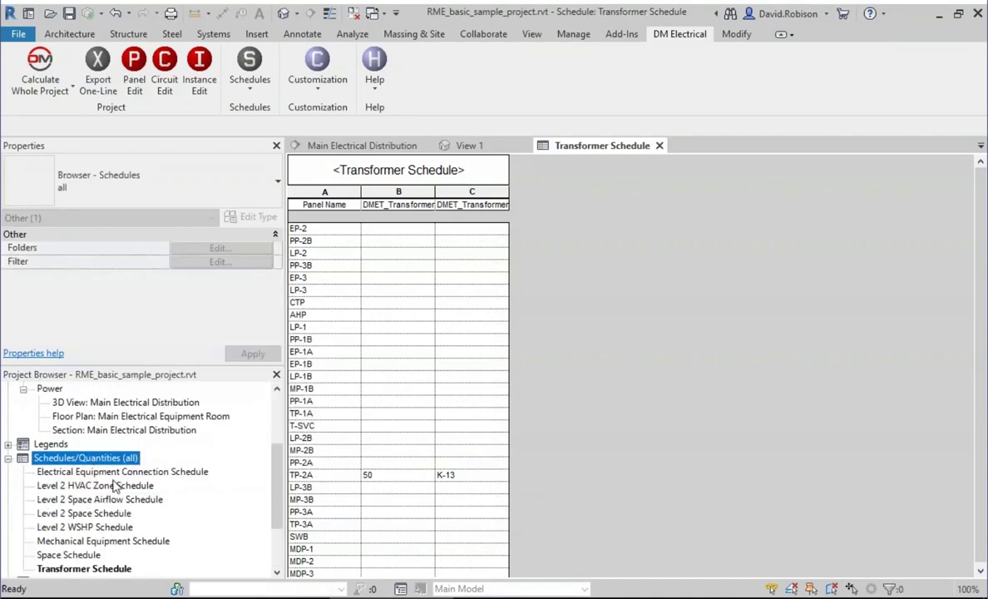
pyautogui.click(103, 564)
pyautogui.scroll(-1, 138, 316)
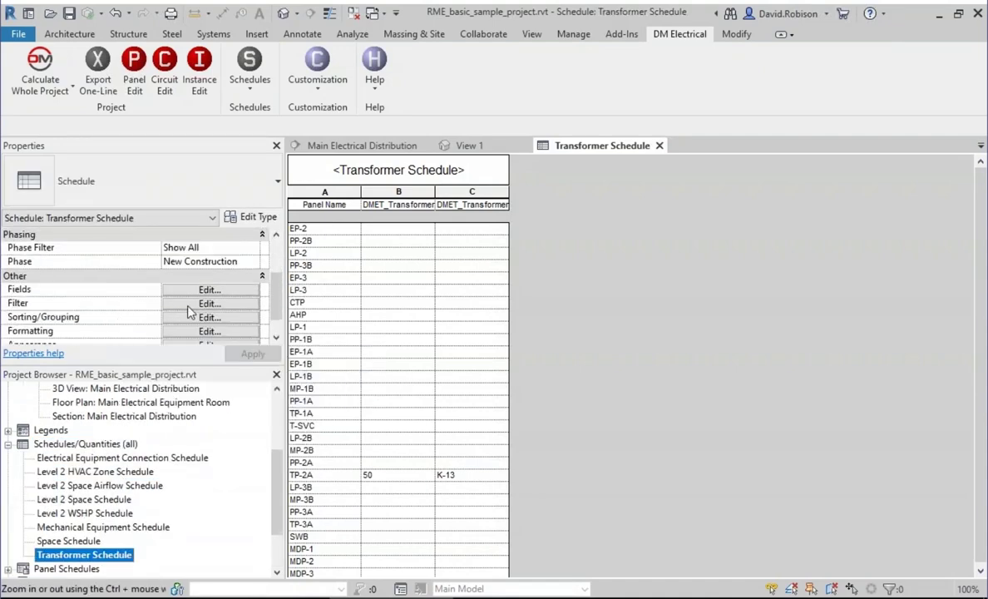
# Step: Filter the schedule by DMET_Transformer_kVA using the 'exists' condition
pyautogui.click(217, 304)
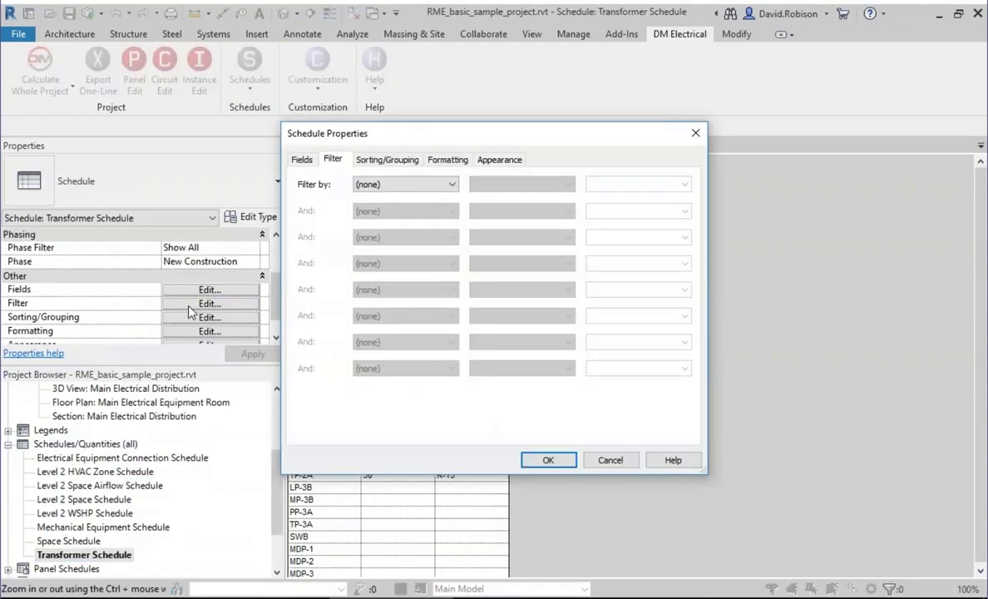
pyautogui.click(422, 186)
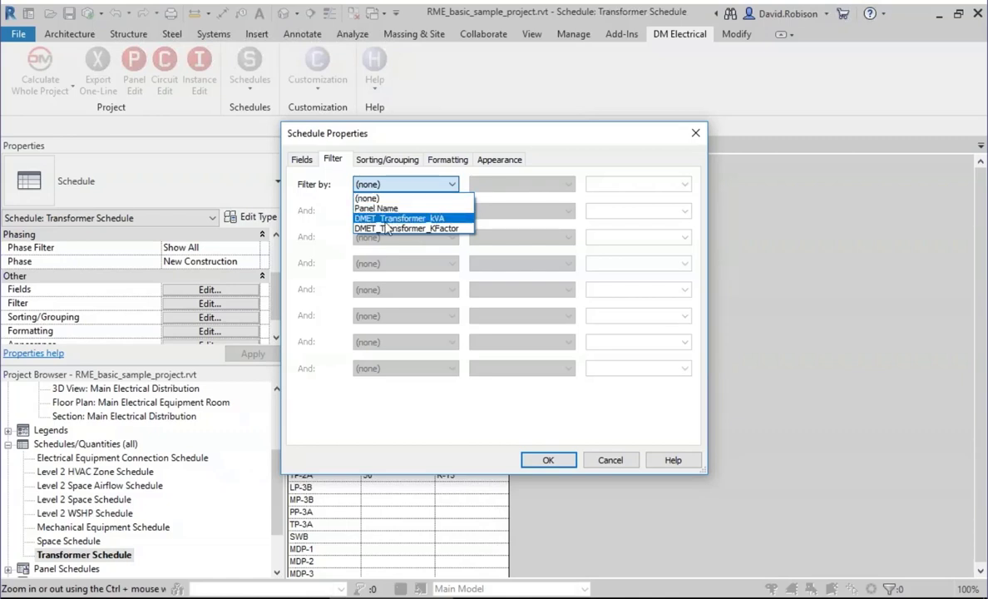
pyautogui.click(357, 217)
pyautogui.click(484, 178)
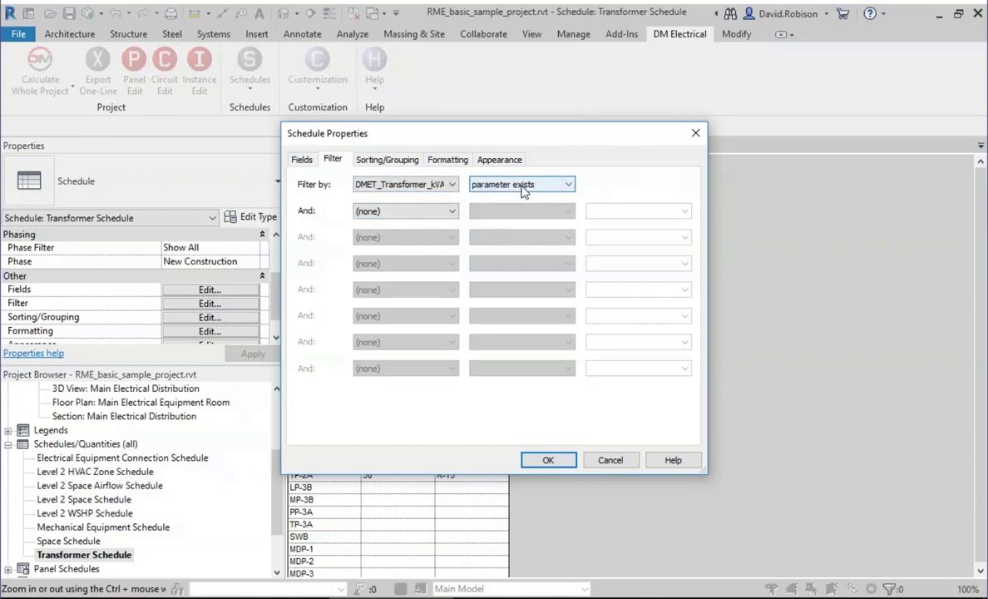
pyautogui.click(484, 178)
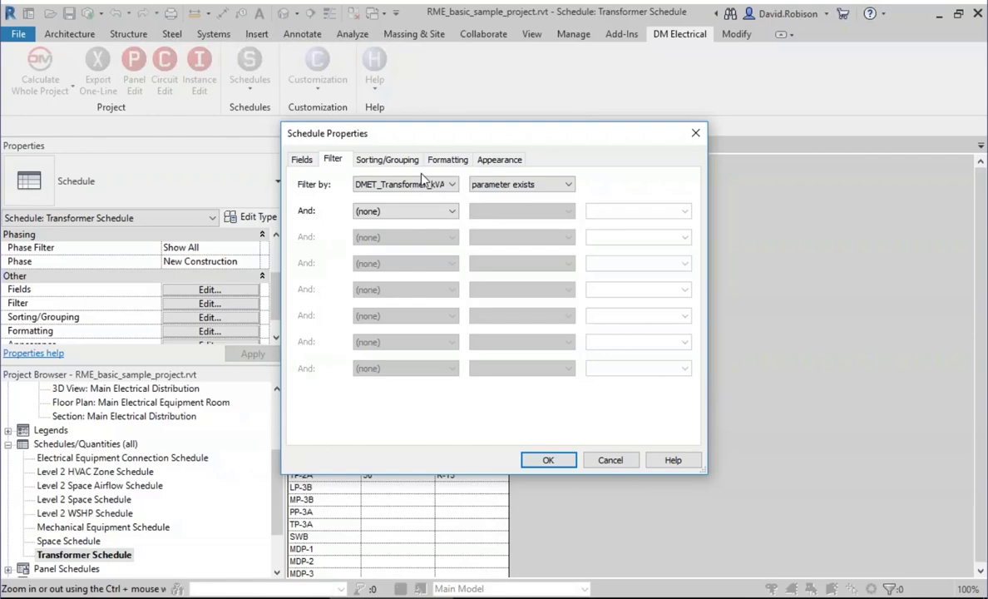
pyautogui.click(548, 460)
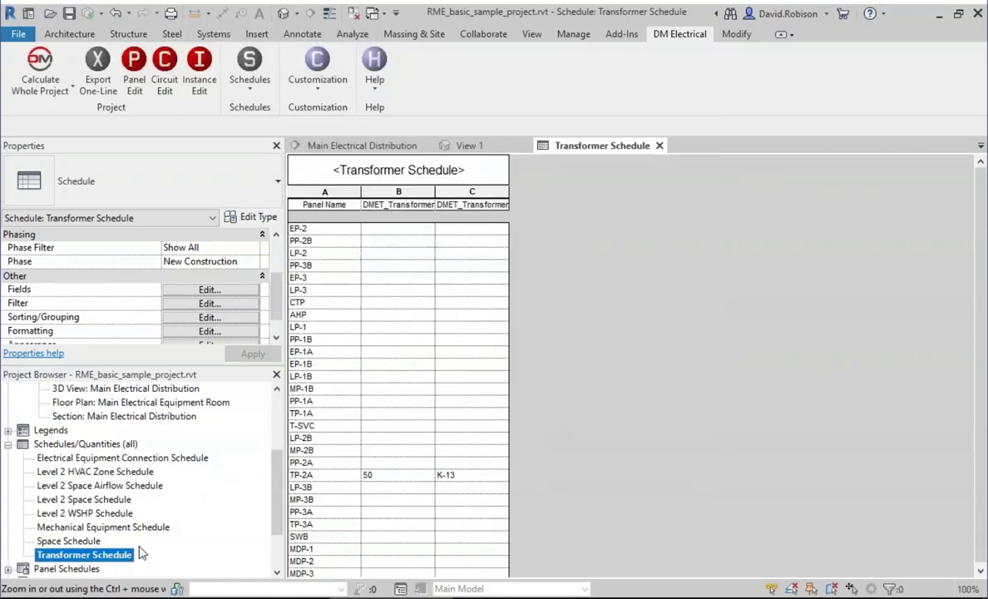
# Step: Change the DMET_Transformer_kVA filter condition to 'has a value'
pyautogui.click(183, 303)
pyautogui.click(520, 185)
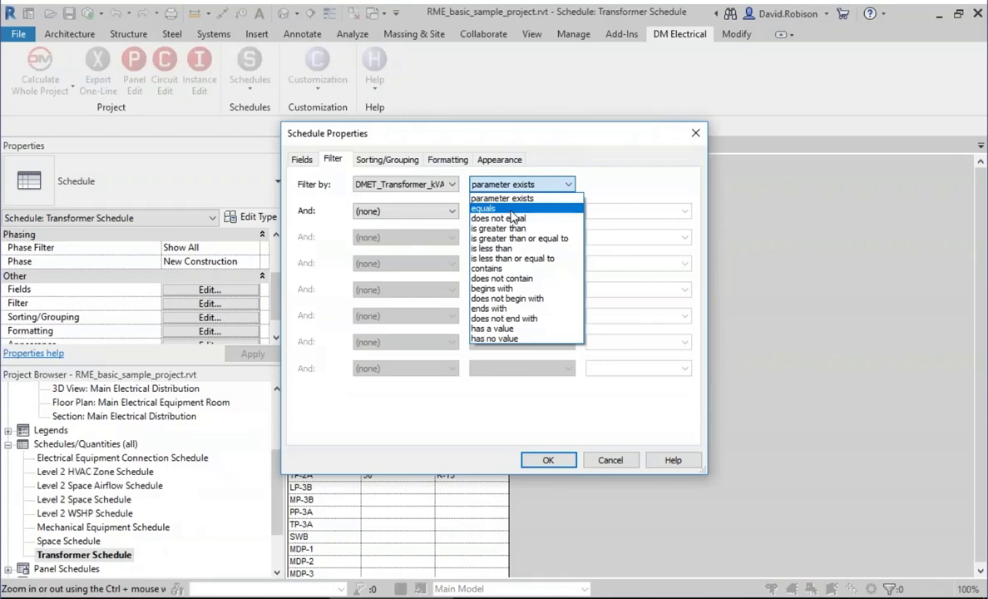
pyautogui.click(497, 328)
pyautogui.click(540, 461)
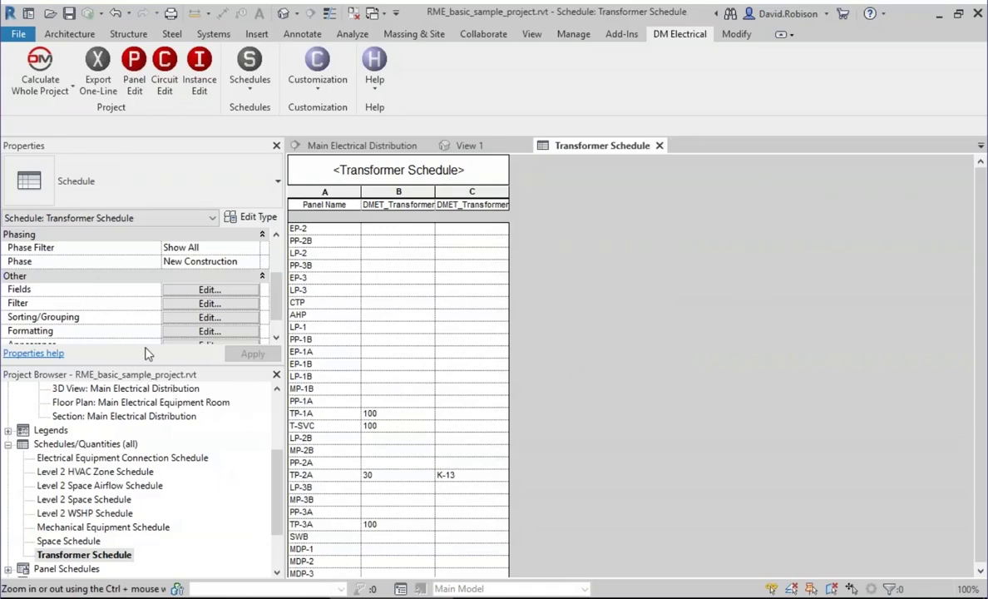
# Step: Change the filter to DMET_Transformer_kVA 'does not equal' a blank value, leaving only transformers
pyautogui.click(209, 304)
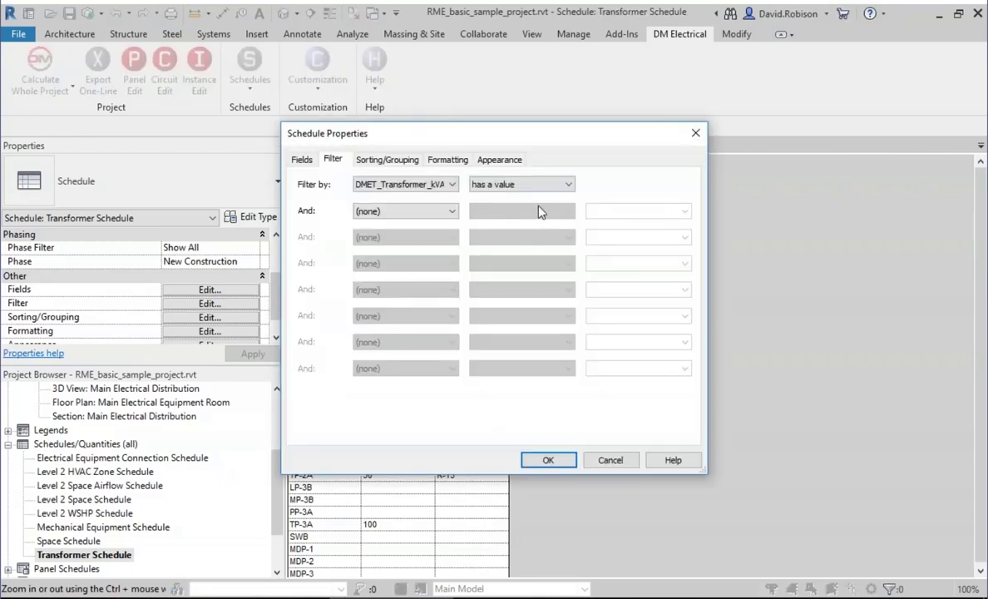
pyautogui.click(525, 185)
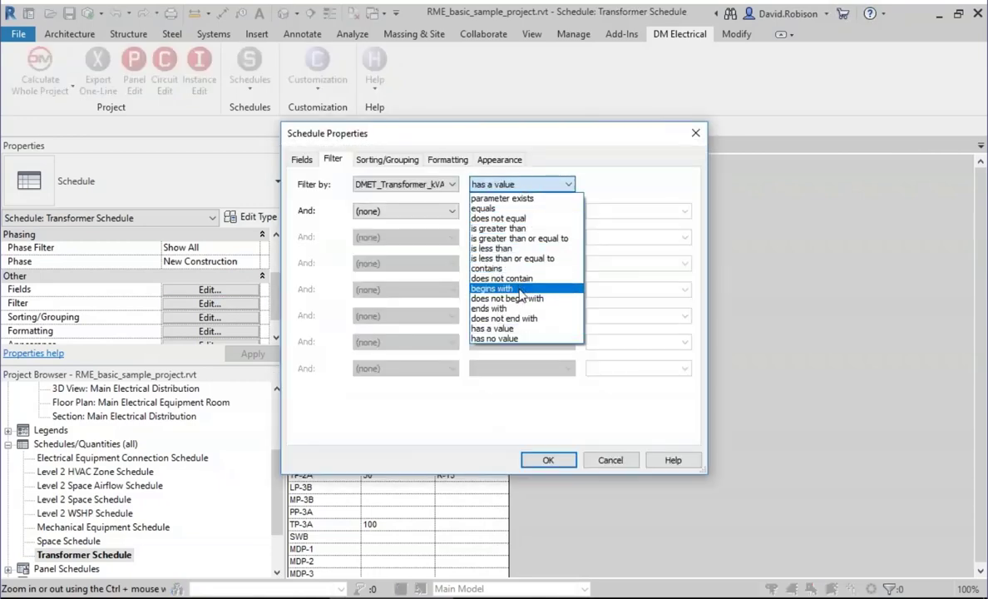
pyautogui.click(499, 218)
pyautogui.click(610, 184)
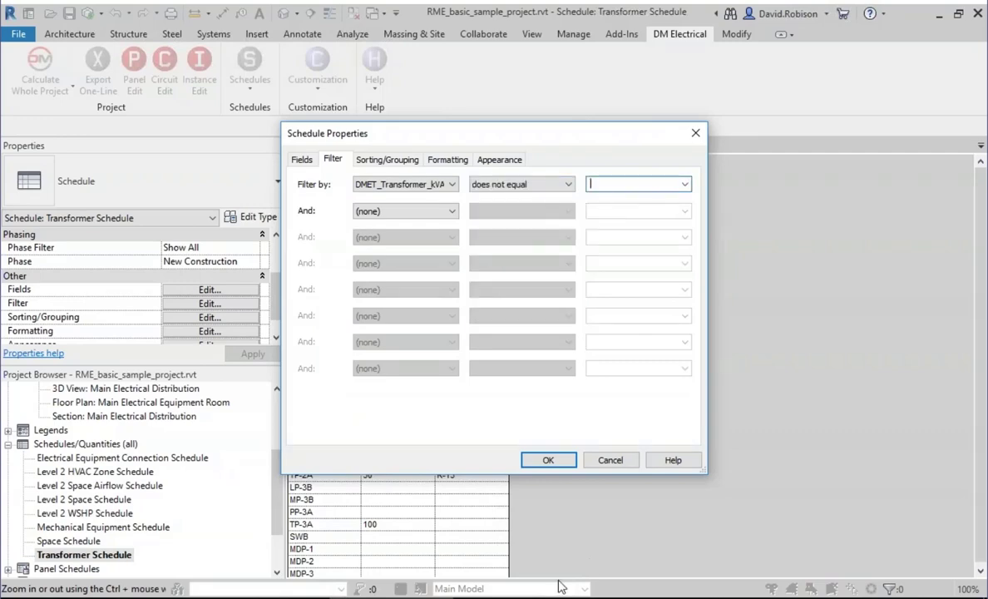
pyautogui.click(548, 460)
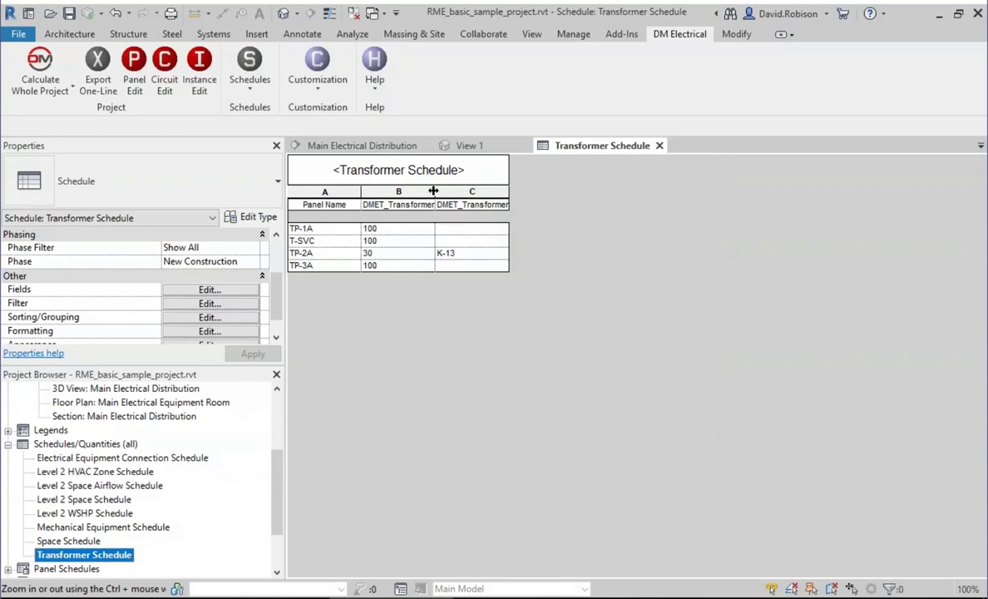
# Step: Widen schedule columns B and C so the kVA and KFactor headings show in full
pyautogui.moveTo(433, 191); pyautogui.dragTo(451, 191)
pyautogui.moveTo(529, 195); pyautogui.dragTo(572, 193)
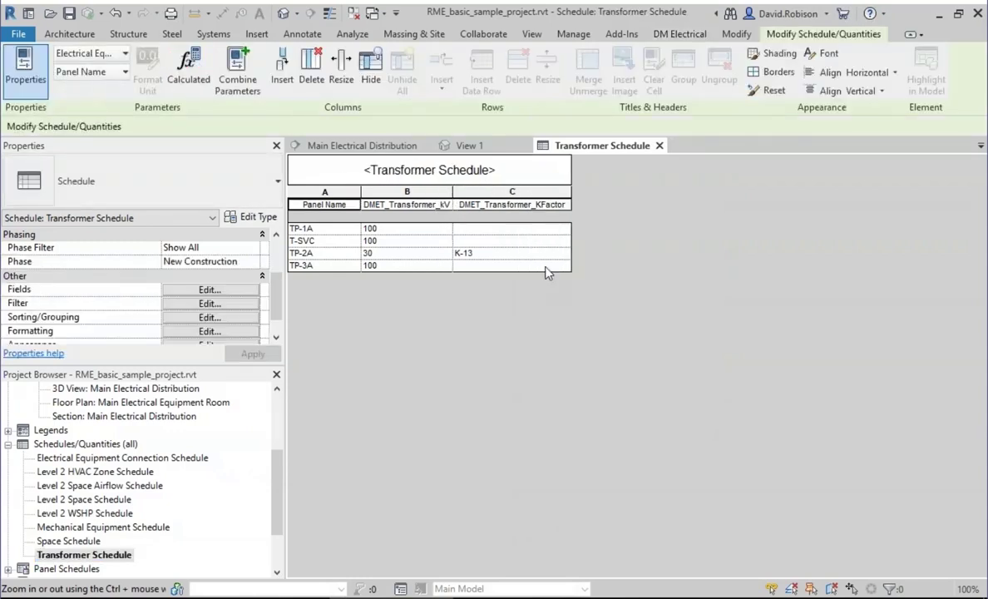